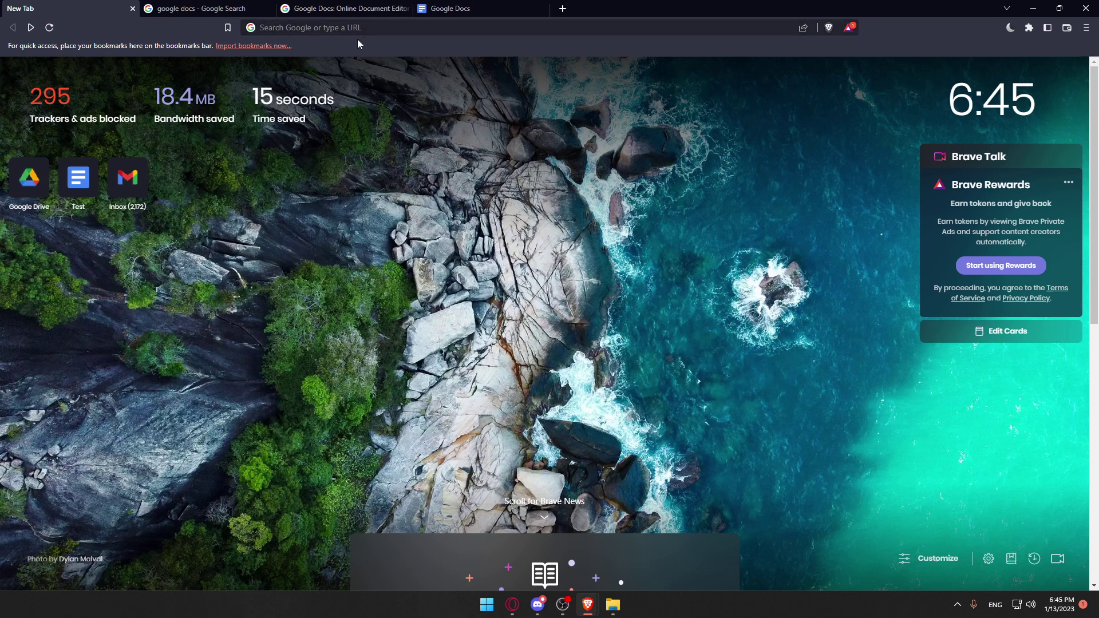
# Step: Go to the Google Docs search results and bring up the 'Google Docs: Online Document Editor' overview tab
pyautogui.click(193, 6)
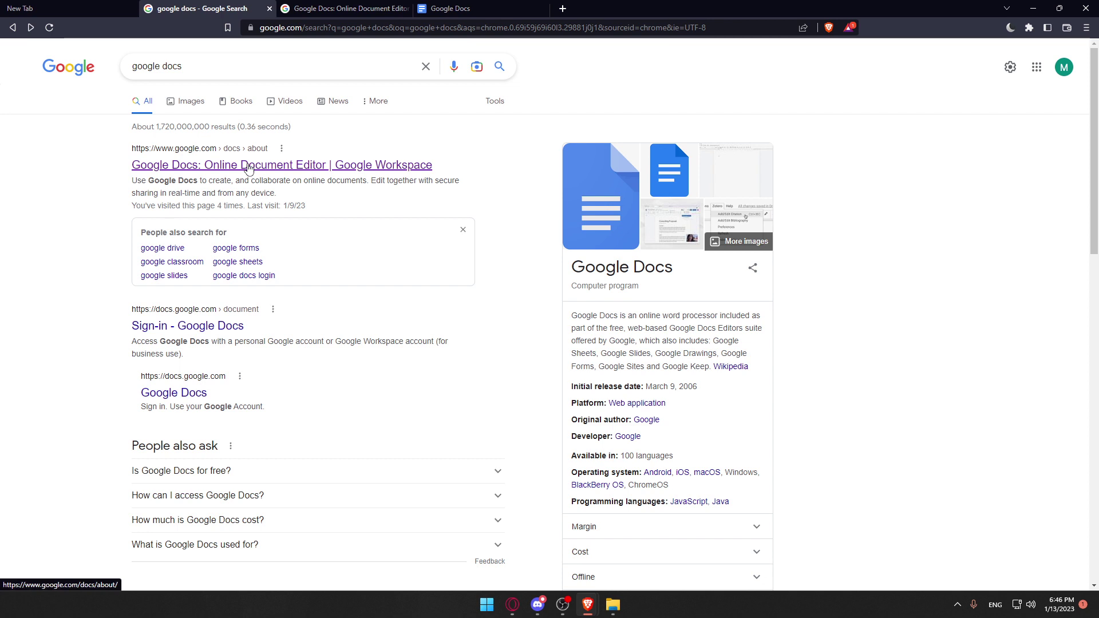
pyautogui.click(344, 8)
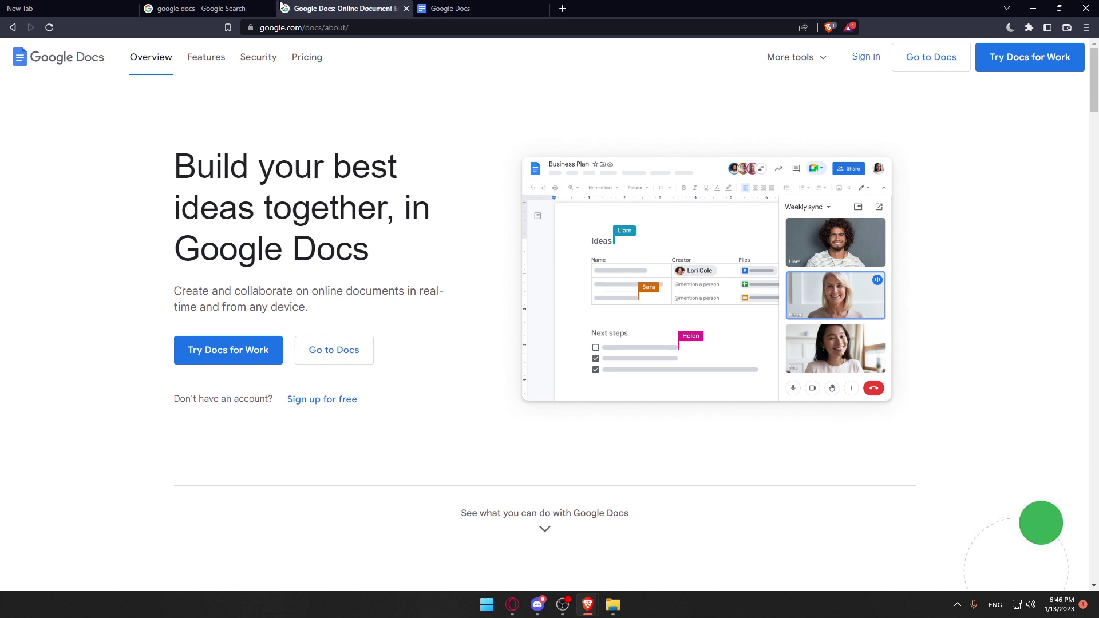
# Step: Go to the Docs home tab, dismiss the Discord notification, browse the Template gallery, then return home
pyautogui.click(452, 8)
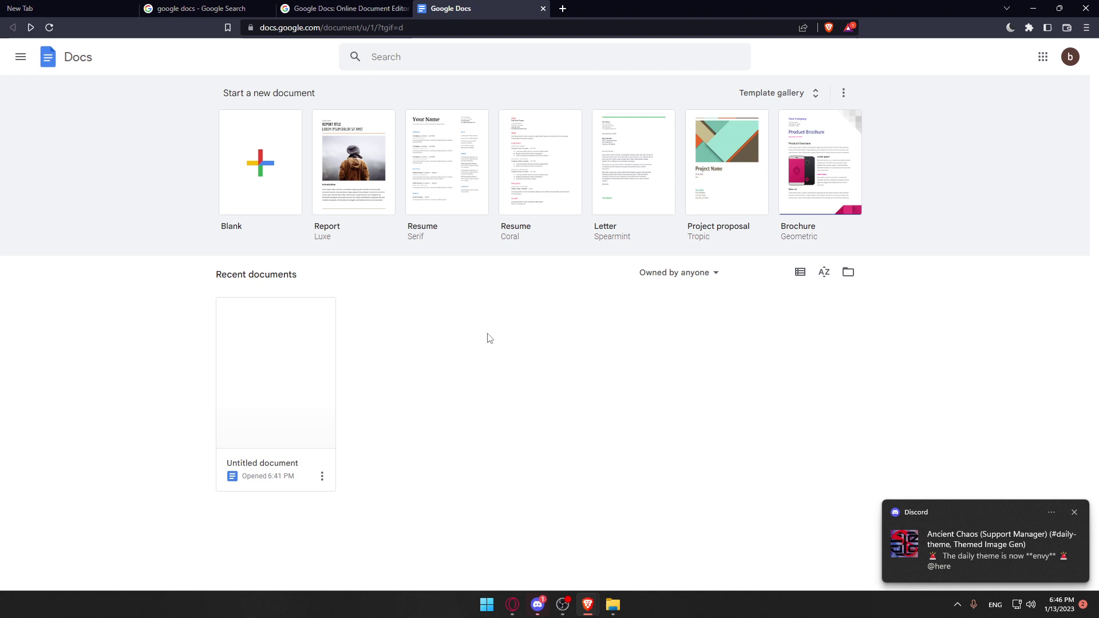
pyautogui.click(1076, 513)
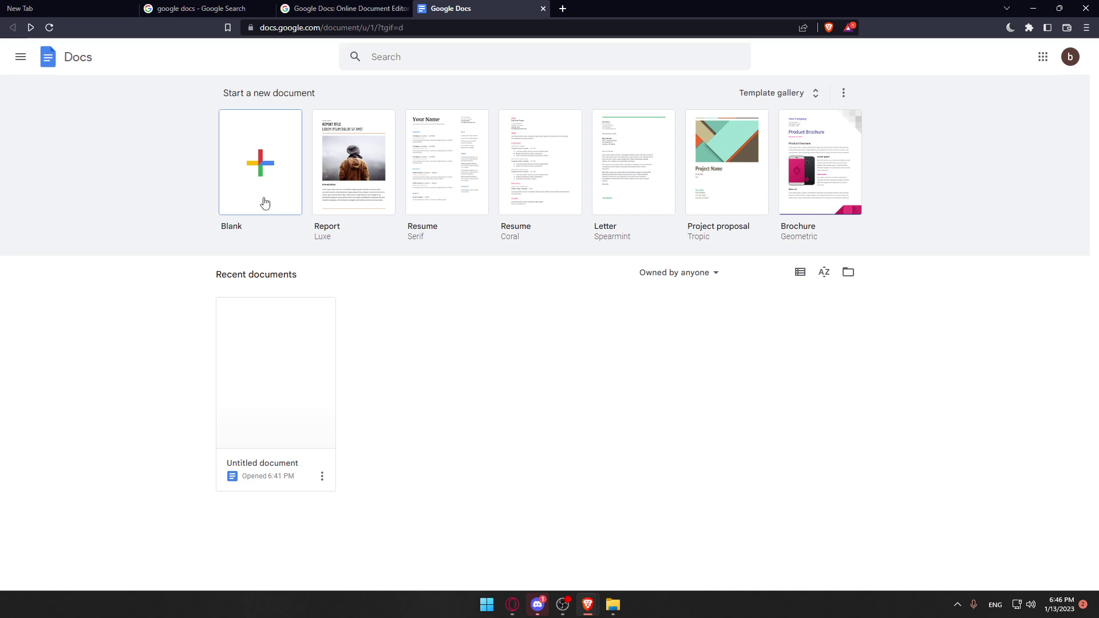
pyautogui.click(775, 93)
pyautogui.scroll(-15, 547, 220)
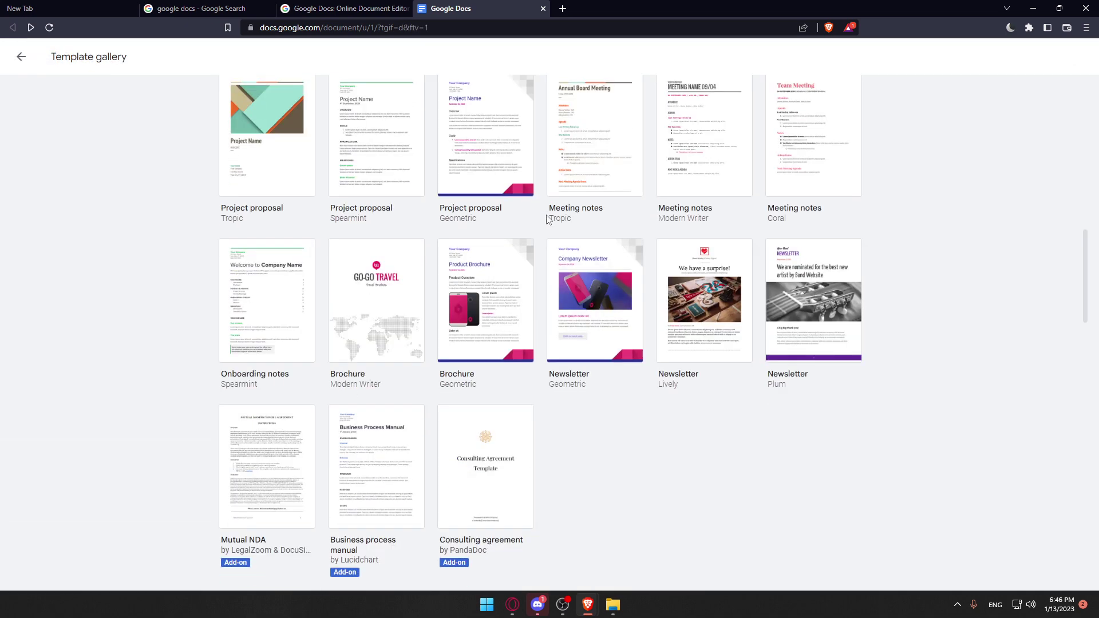
pyautogui.scroll(15, 546, 220)
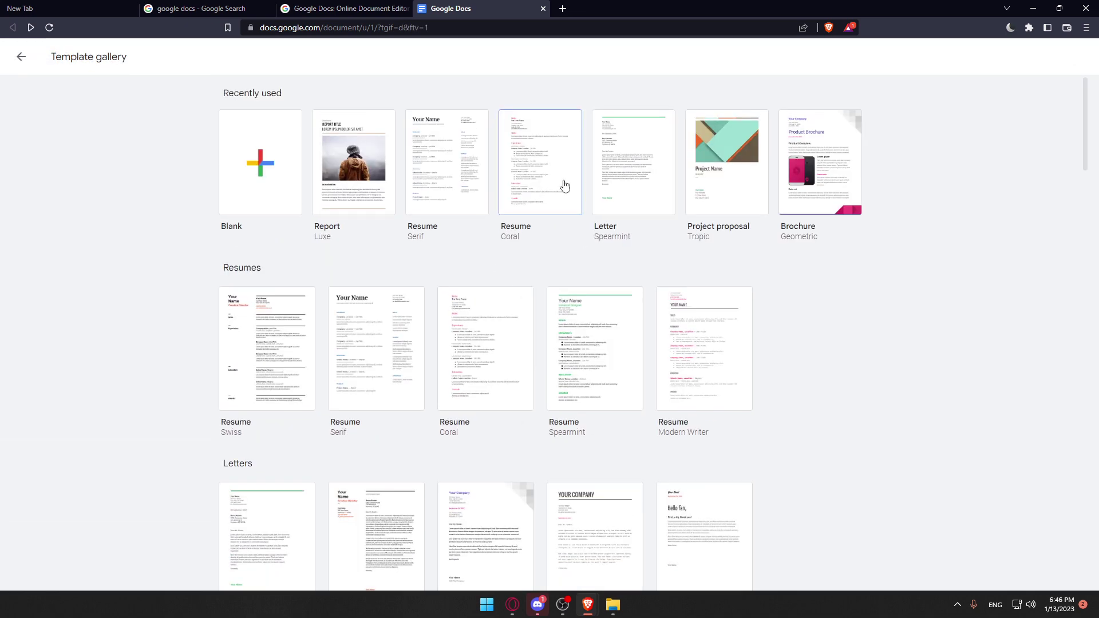
pyautogui.click(20, 56)
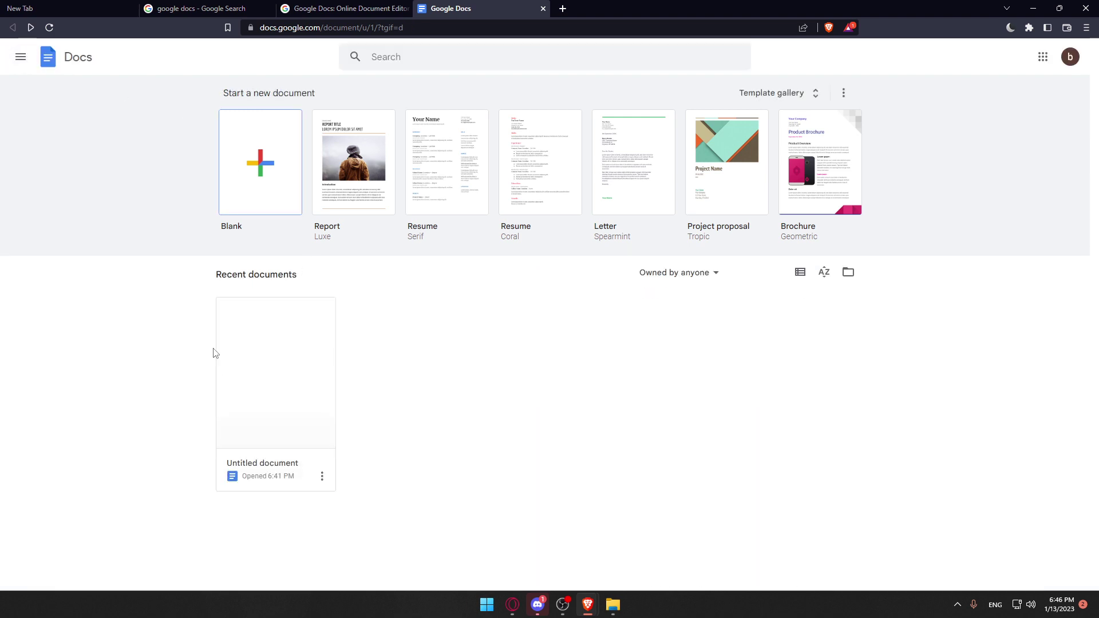
# Step: Open the Untitled document from the Docs home page
pyautogui.click(294, 353)
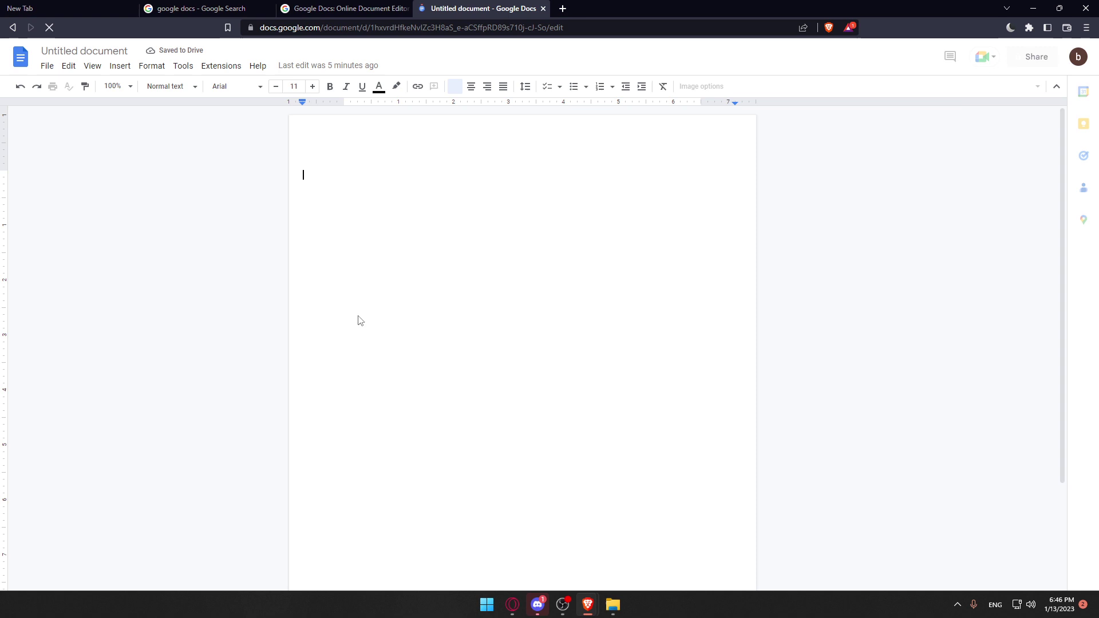
pyautogui.click(120, 65)
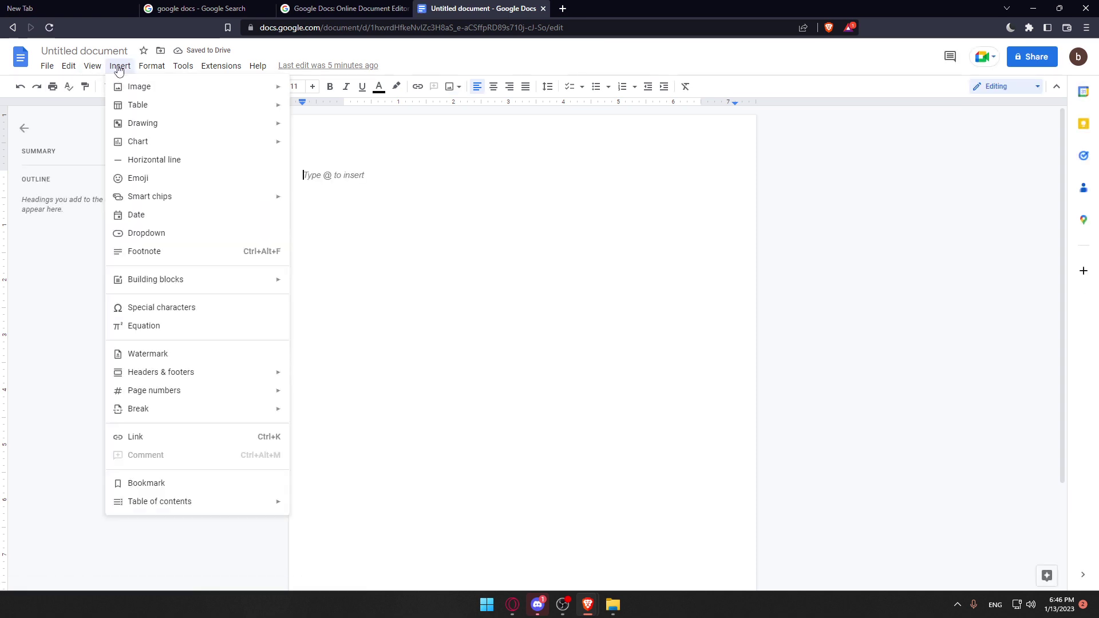
pyautogui.click(299, 421)
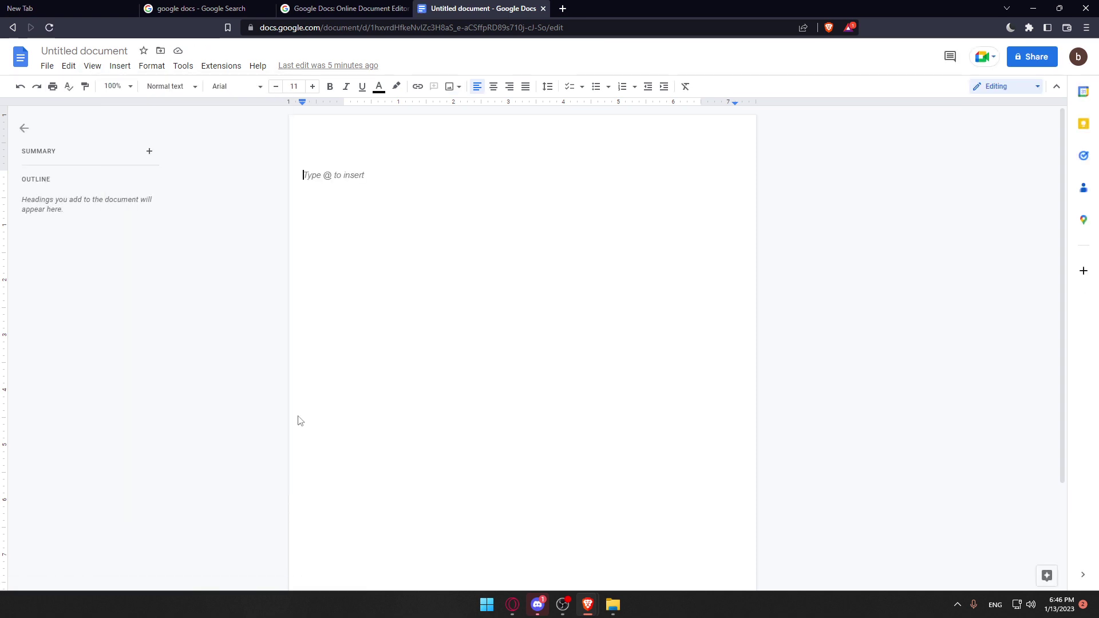
# Step: Insert two page breaks via Insert > Break, giving the document three pages
pyautogui.click(152, 65)
pyautogui.moveTo(119, 65)
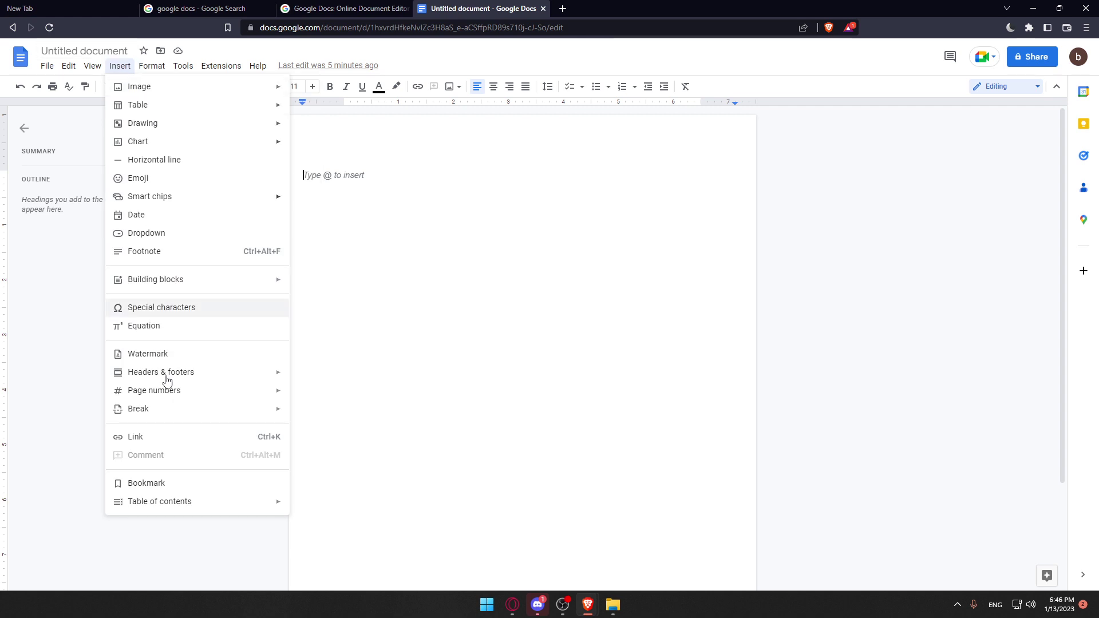
pyautogui.moveTo(166, 410)
pyautogui.click(311, 414)
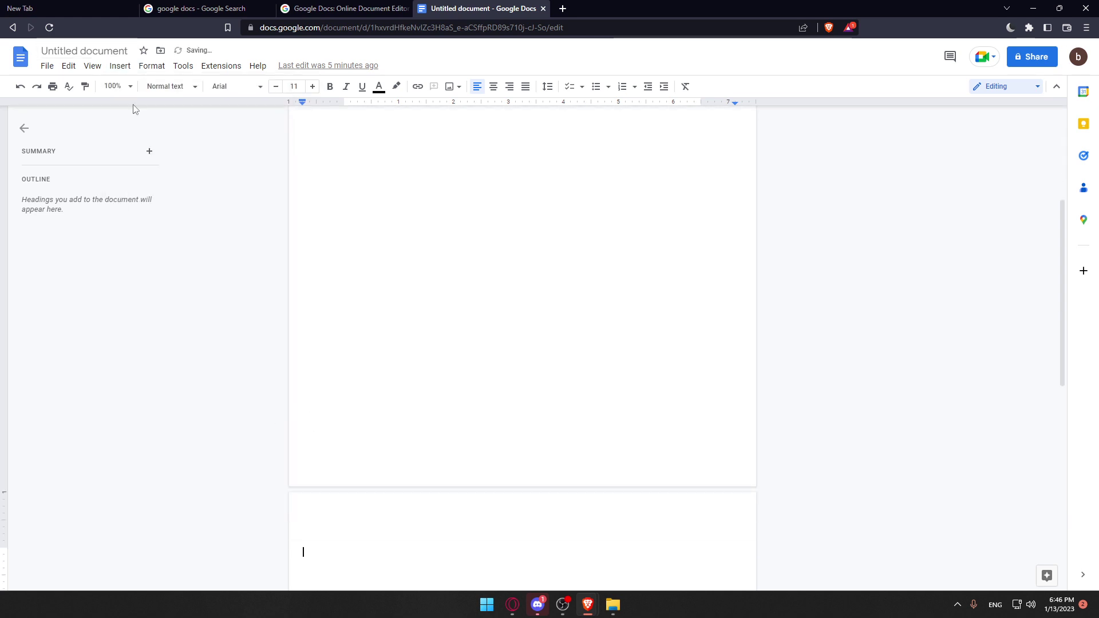
pyautogui.click(120, 65)
pyautogui.click(319, 413)
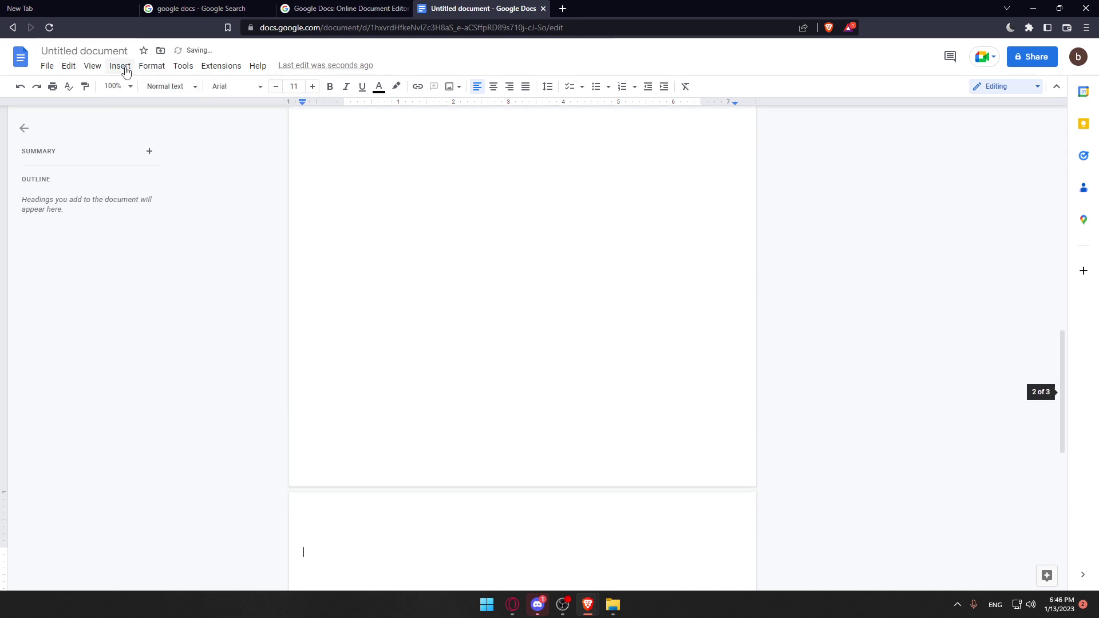
# Step: Add two more page breaks to reach five blank pages and scroll through them
pyautogui.click(119, 66)
pyautogui.moveTo(149, 413)
pyautogui.click(326, 413)
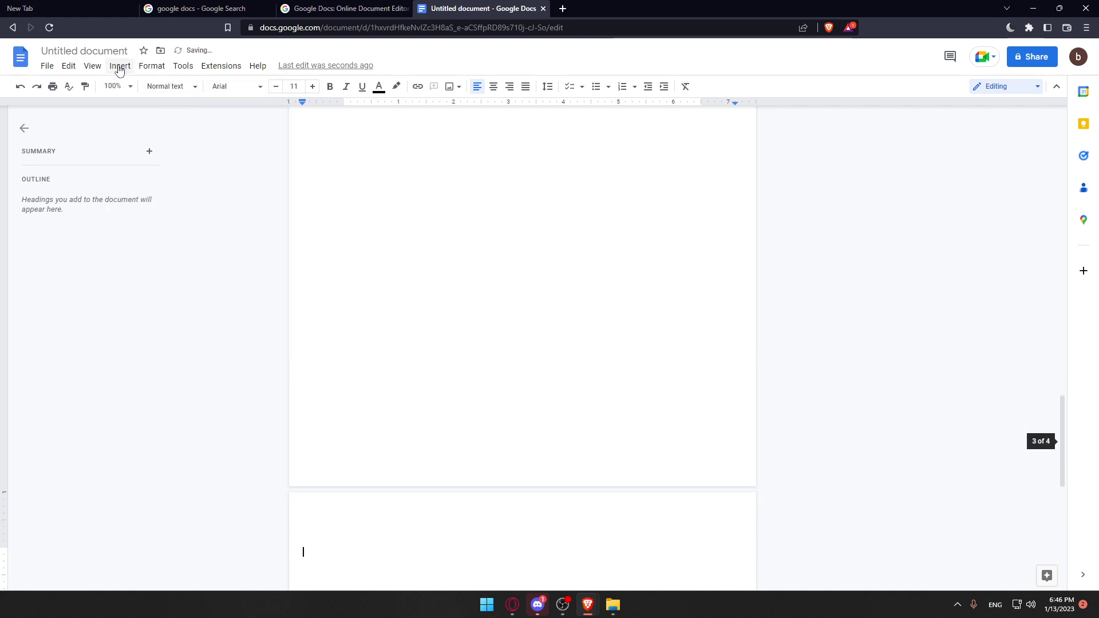
pyautogui.click(119, 65)
pyautogui.moveTo(183, 413)
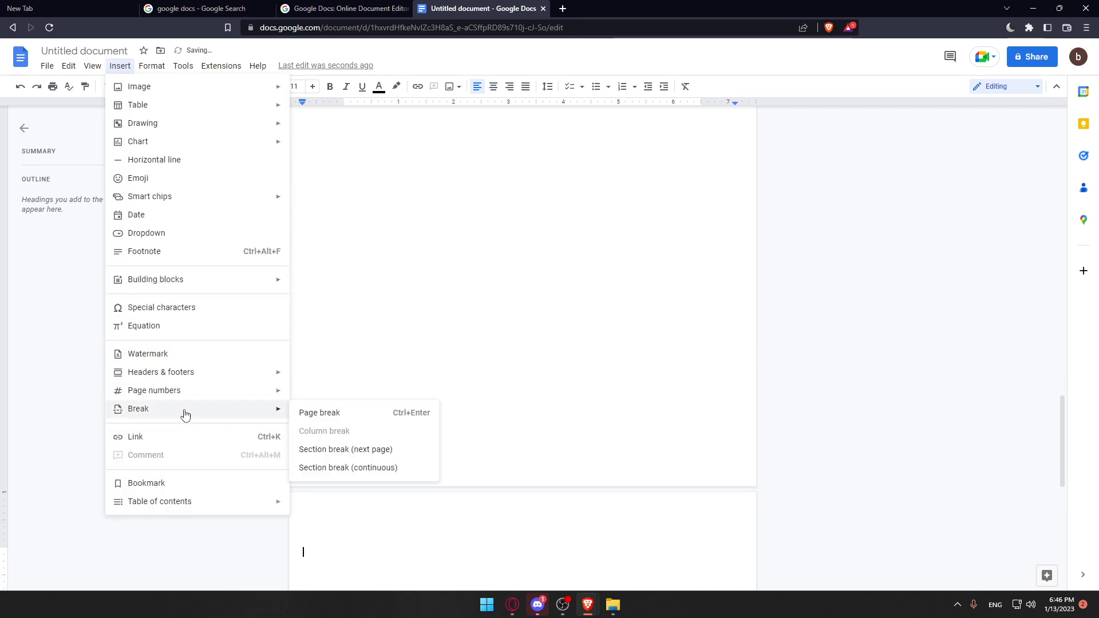
pyautogui.click(314, 412)
pyautogui.scroll(10, 615, 375)
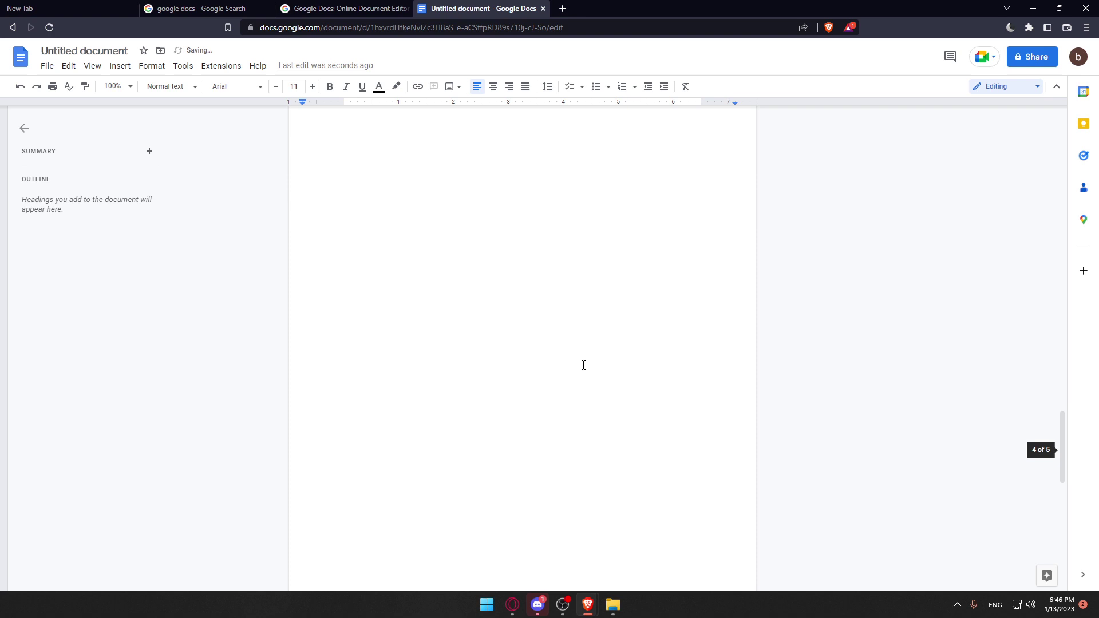
pyautogui.scroll(4, 430, 312)
pyautogui.scroll(2, 384, 303)
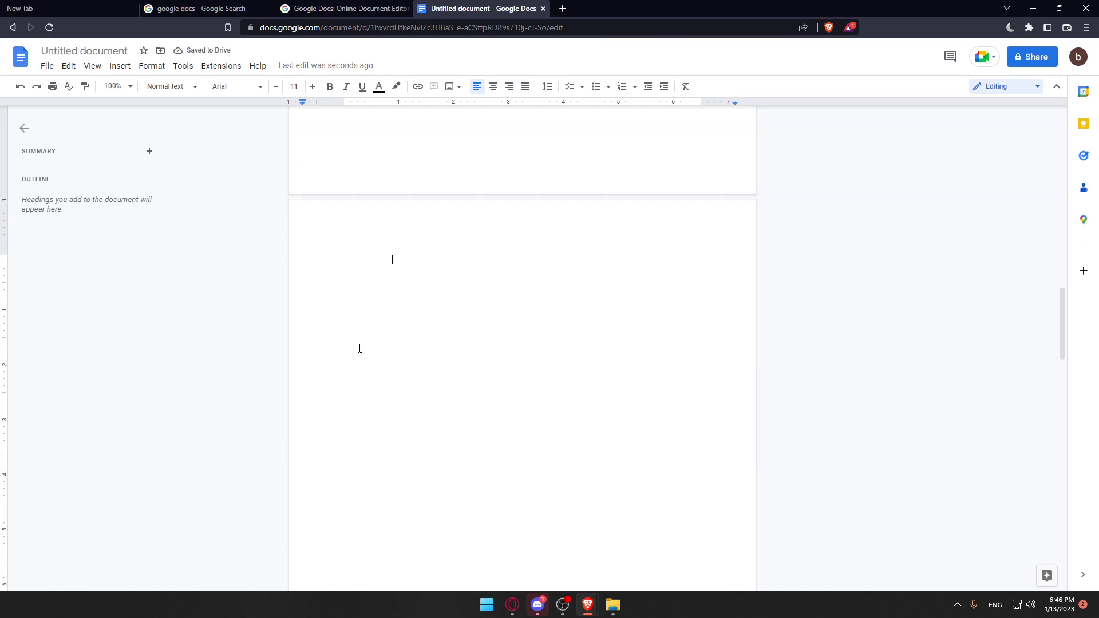
pyautogui.scroll(15, 418, 269)
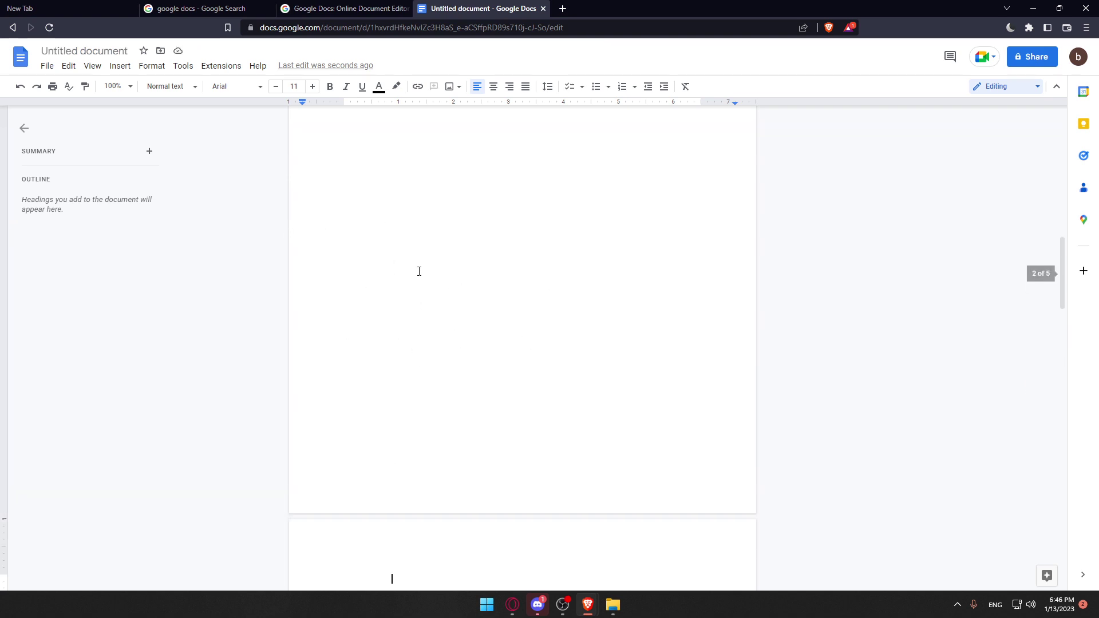
pyautogui.scroll(-15, 421, 192)
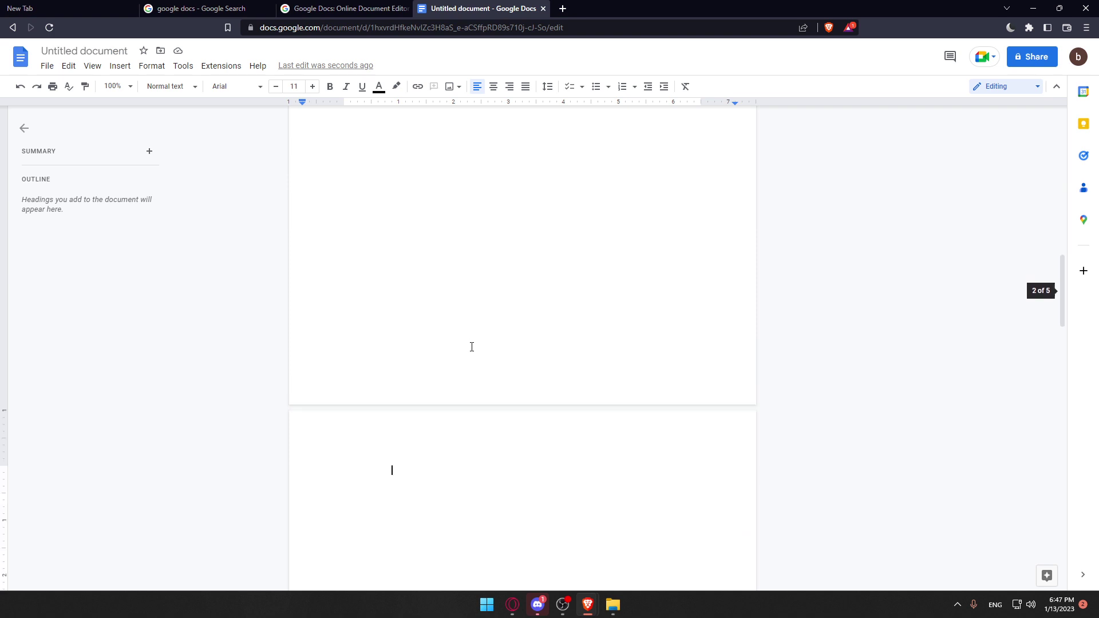
pyautogui.scroll(-2, 418, 345)
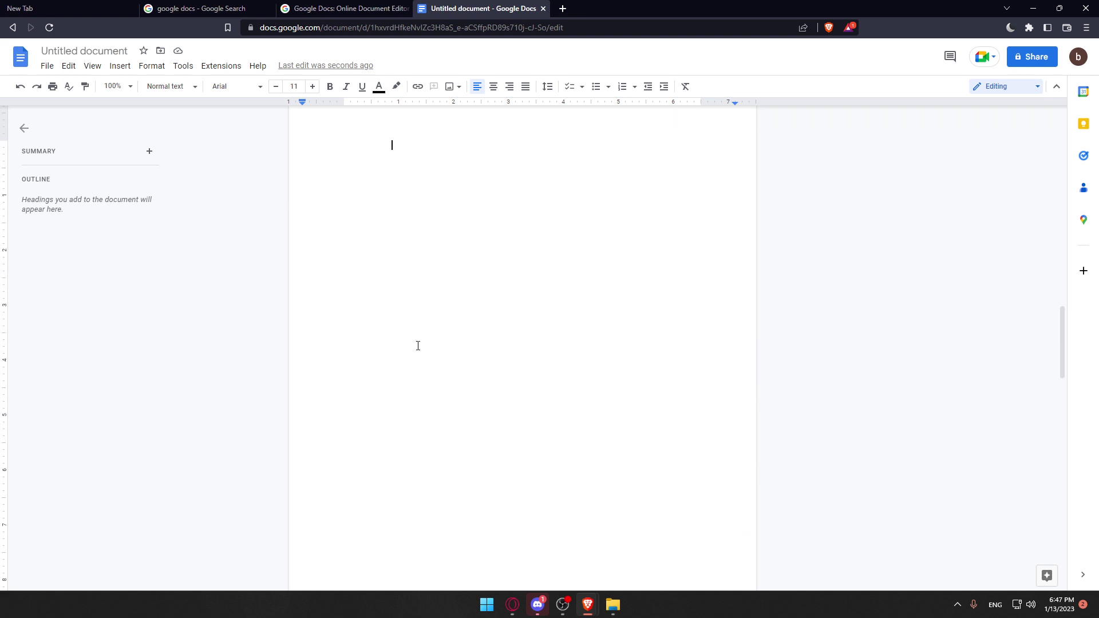
# Step: Insert bottom-right footer page numbers that skip the first page
pyautogui.click(120, 66)
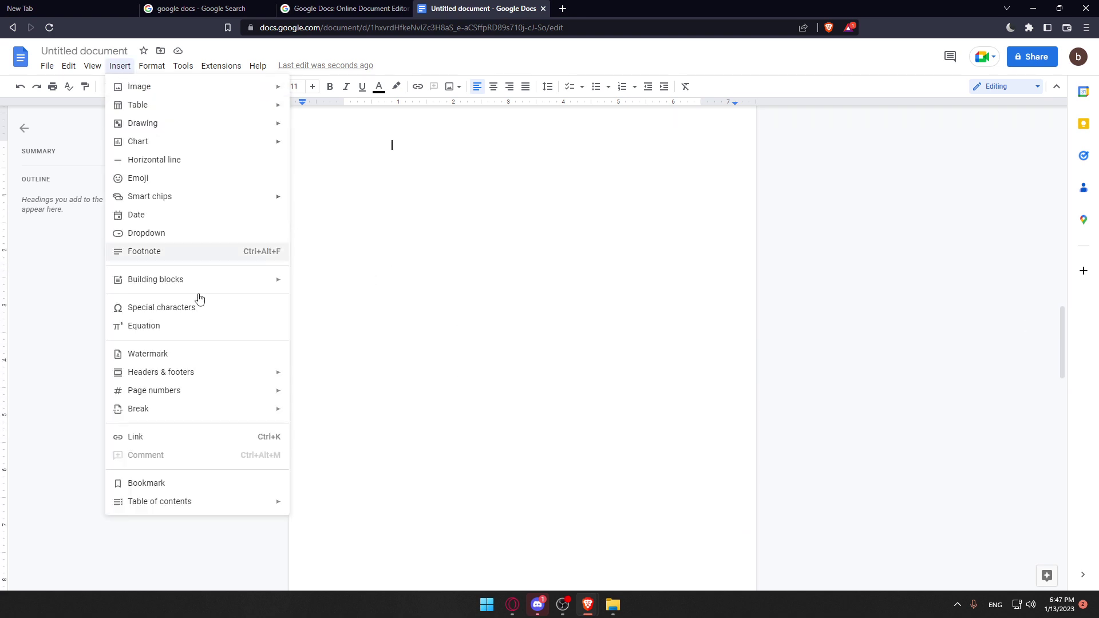
pyautogui.moveTo(203, 391)
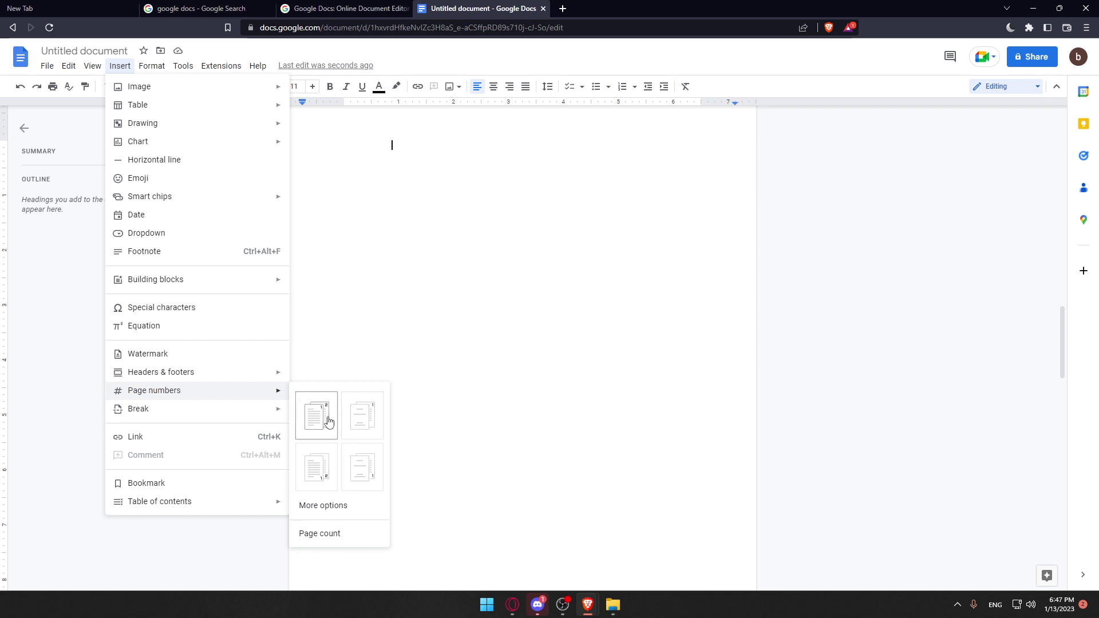
pyautogui.click(371, 467)
pyautogui.scroll(15, 449, 397)
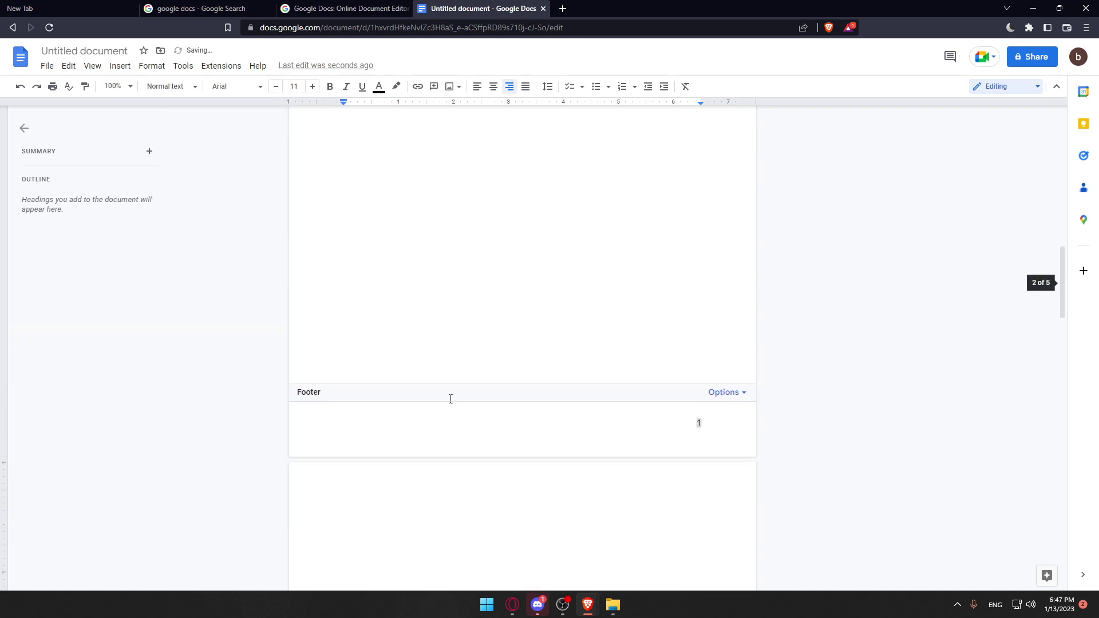
pyautogui.scroll(-2, 546, 335)
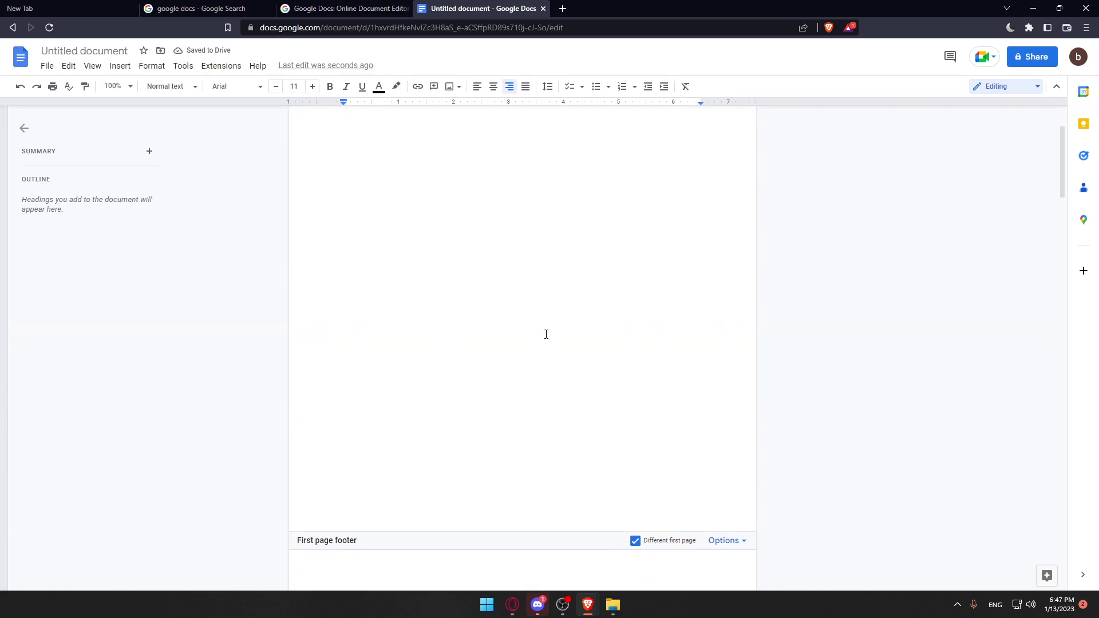
pyautogui.scroll(-15, 619, 473)
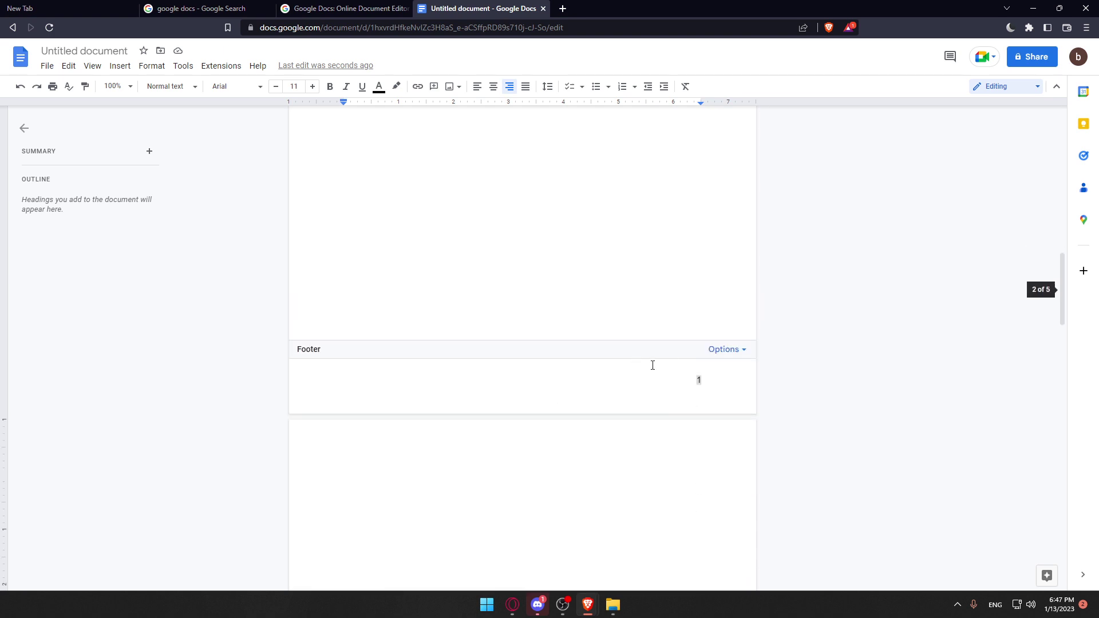
# Step: Review the numbered pages, then select all and delete, leaving a single blank page
pyautogui.scroll(5, 506, 289)
pyautogui.scroll(-5, 525, 290)
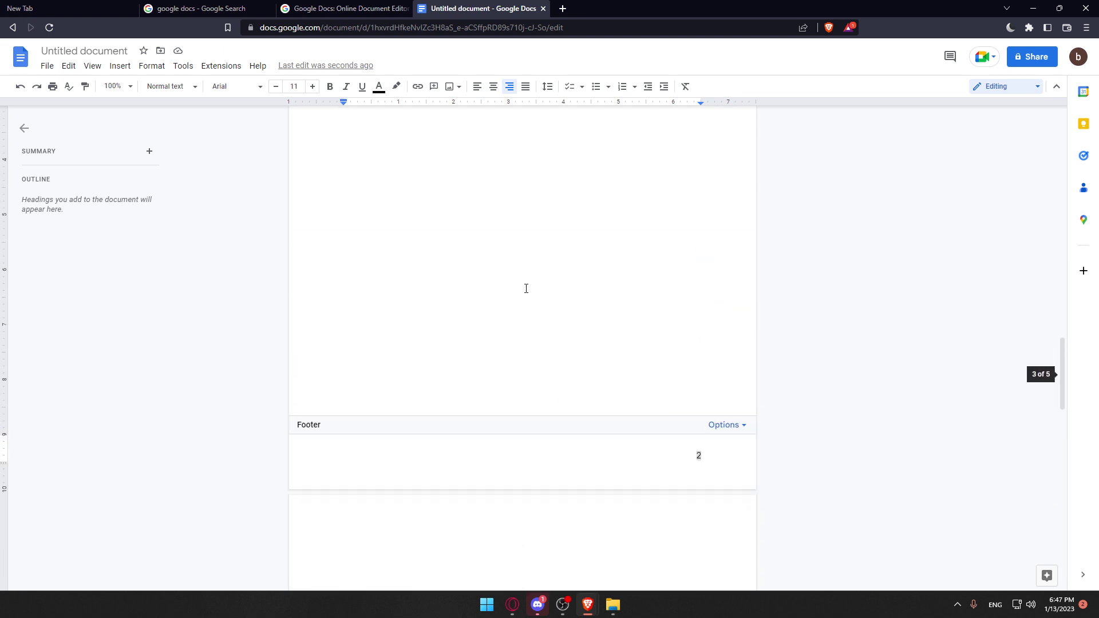
pyautogui.scroll(5, 539, 294)
pyautogui.scroll(-7, 539, 295)
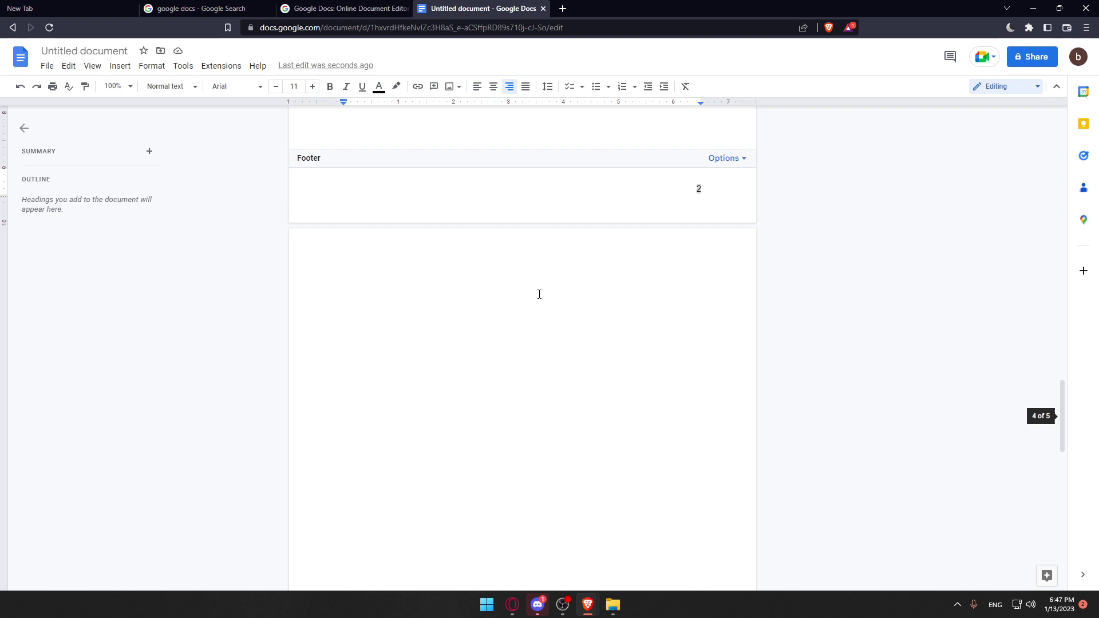
pyautogui.scroll(14, 539, 295)
pyautogui.scroll(5, 538, 293)
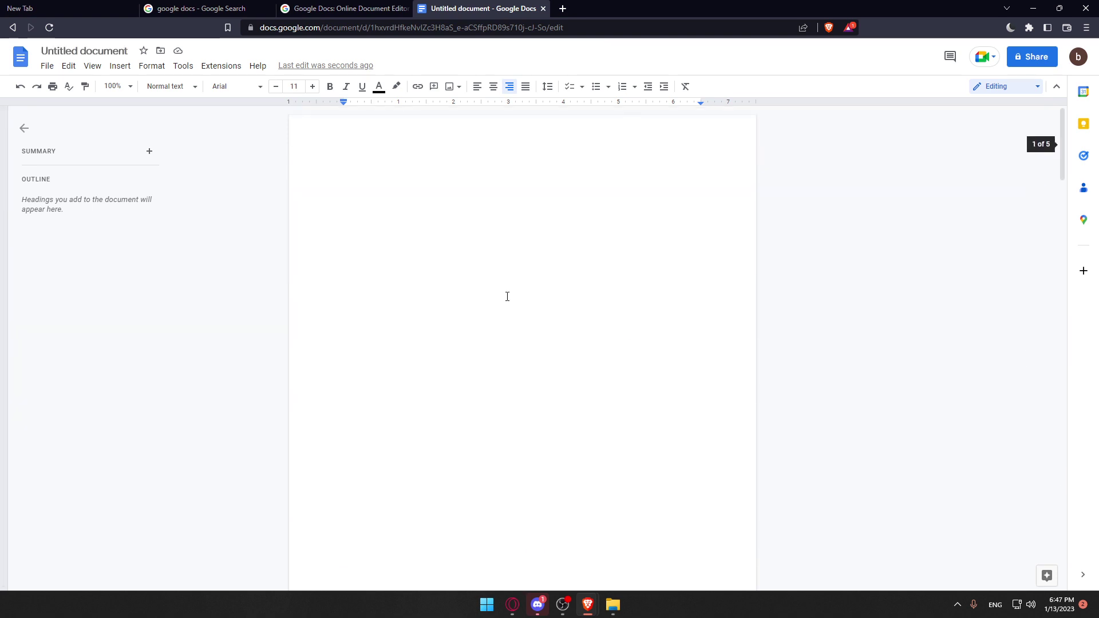
pyautogui.hotkey('ctrl', 'a')
pyautogui.press('BackSpace')
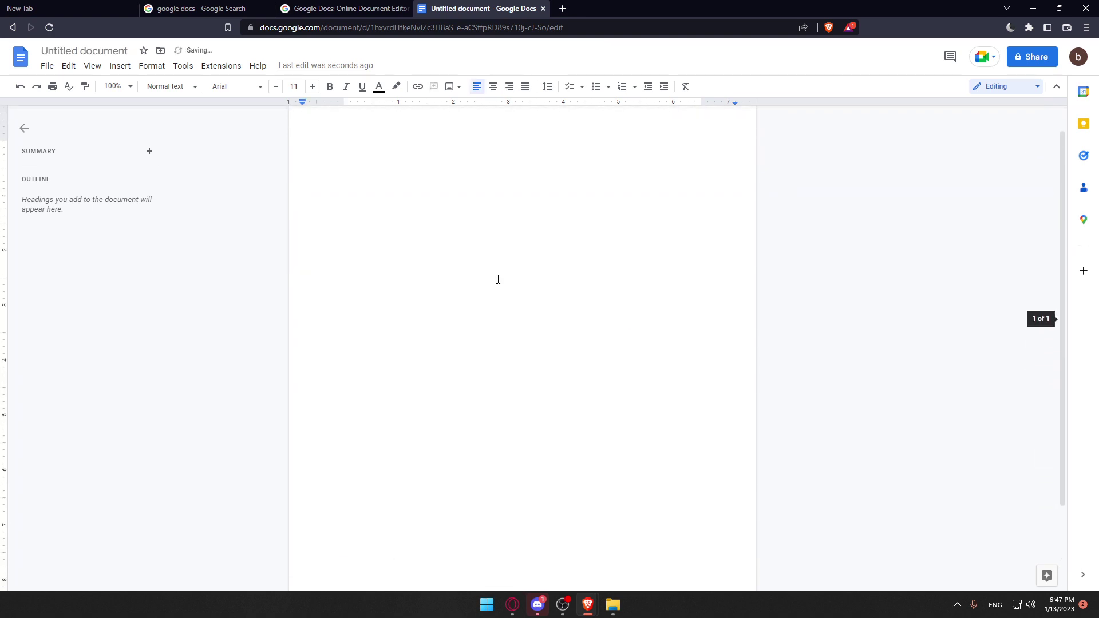
# Step: Insert two page breaks, growing the blank document to three pages
pyautogui.scroll(-2, 435, 232)
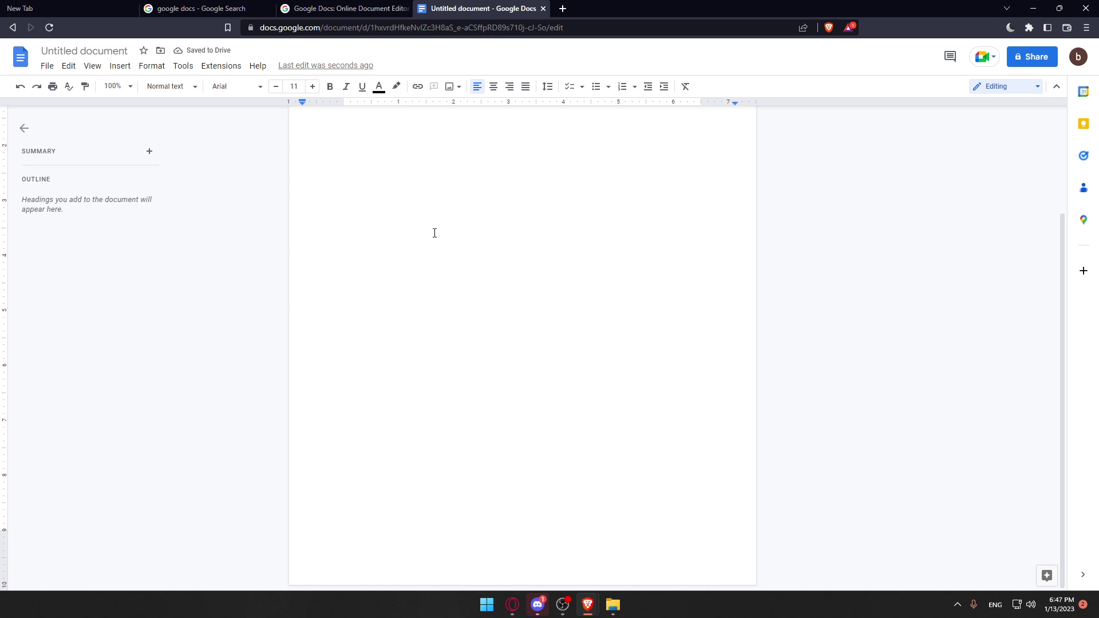
pyautogui.click(116, 67)
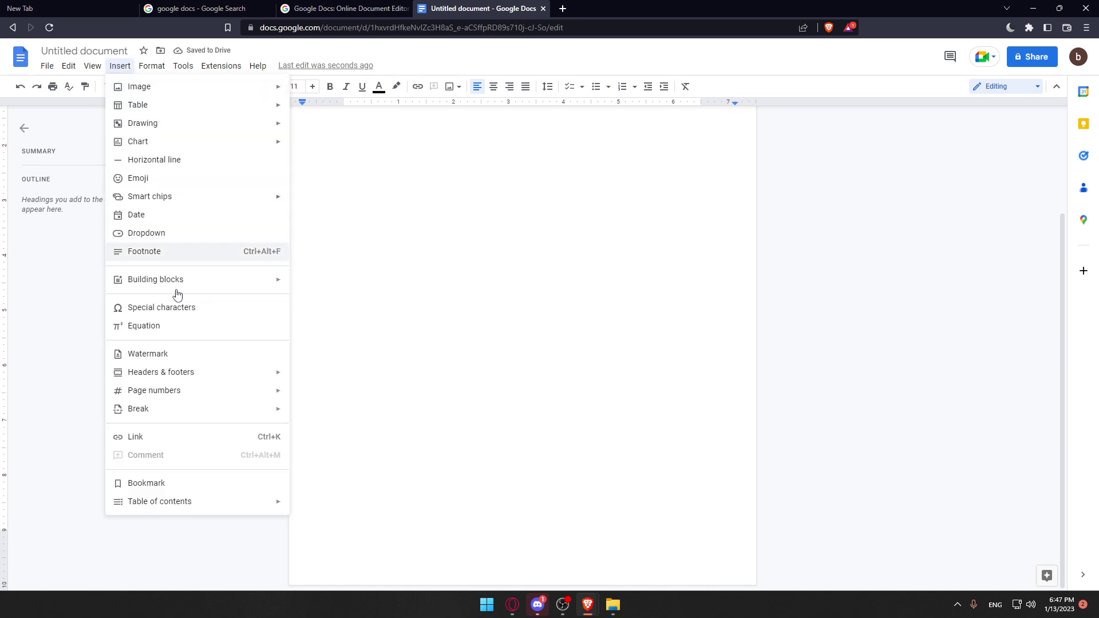
pyautogui.moveTo(262, 410)
pyautogui.click(321, 412)
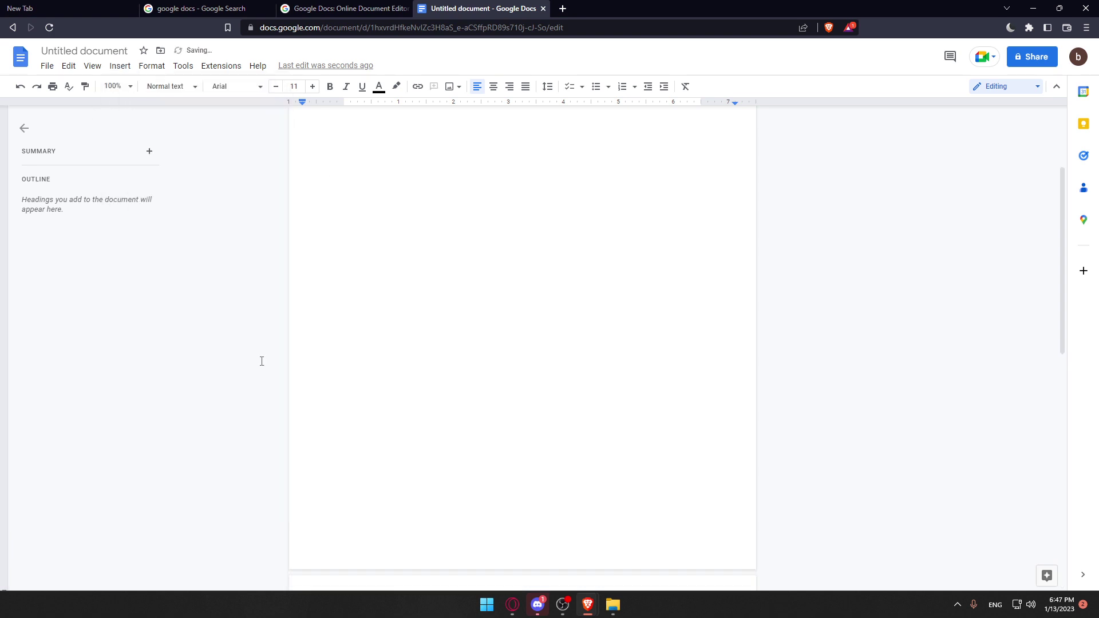
pyautogui.click(117, 66)
pyautogui.moveTo(192, 410)
pyautogui.click(318, 413)
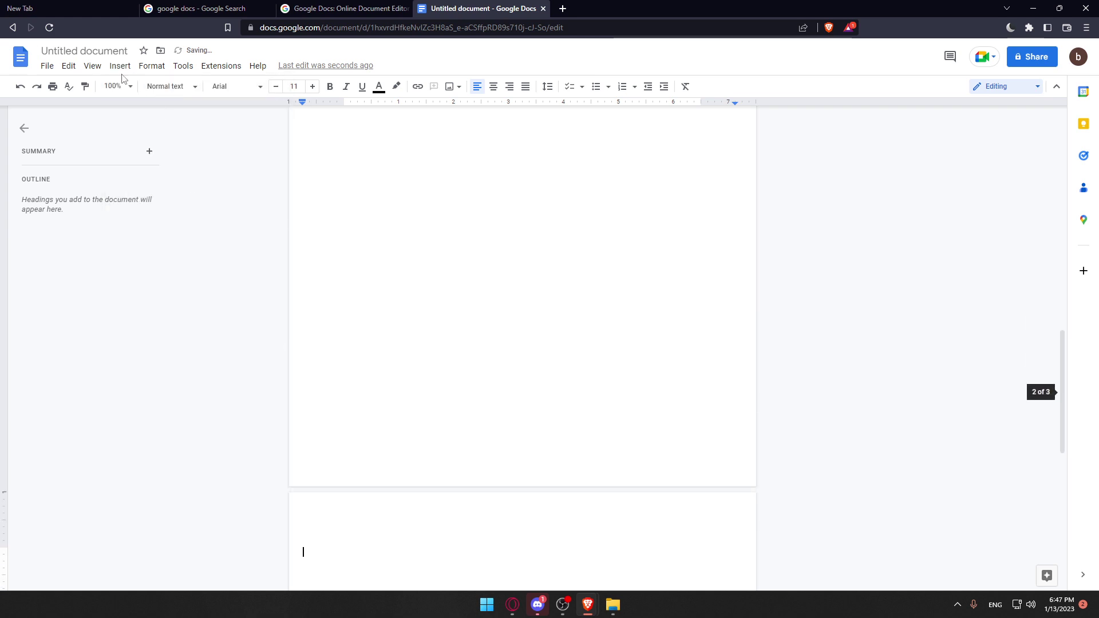
# Step: Add two more page breaks so the document has five pages again
pyautogui.click(120, 65)
pyautogui.moveTo(269, 410)
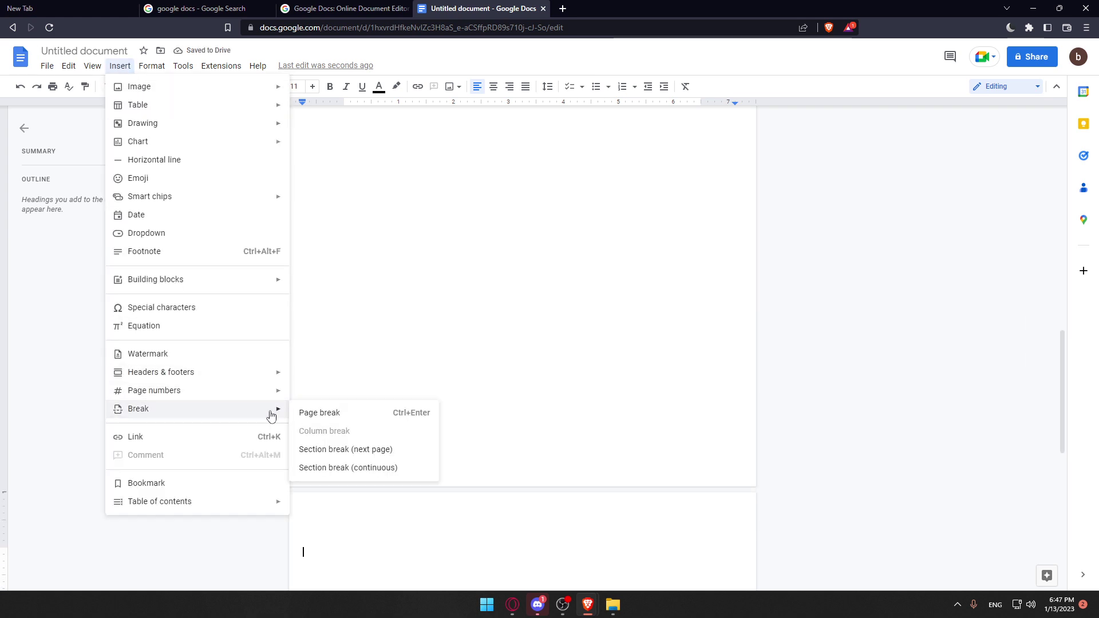
pyautogui.click(319, 413)
pyautogui.click(120, 66)
pyautogui.moveTo(219, 412)
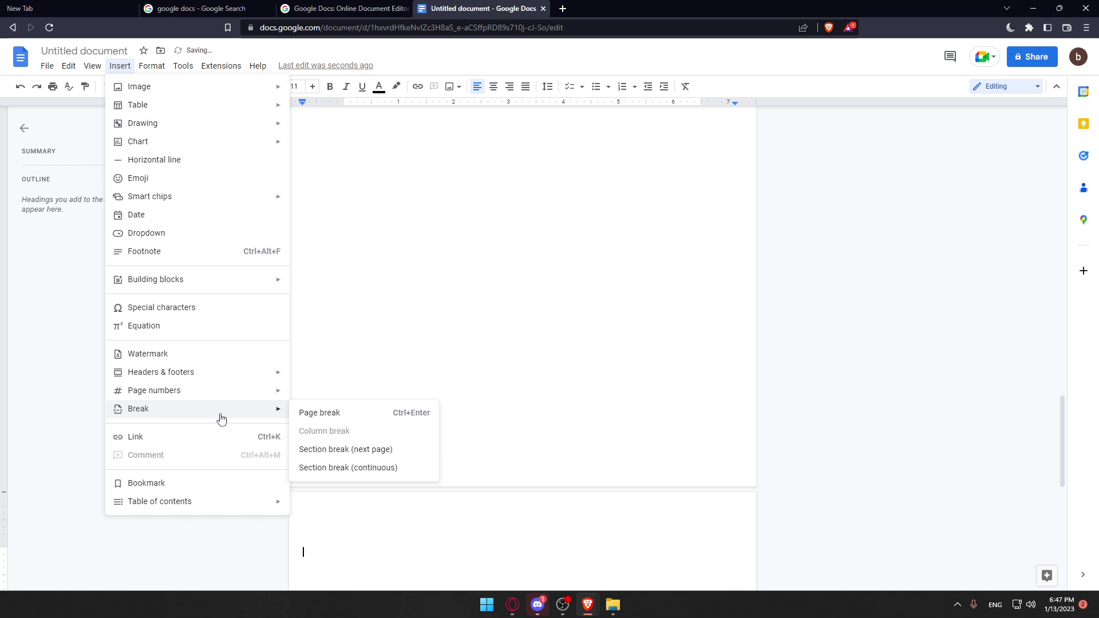
pyautogui.click(315, 413)
pyautogui.scroll(20, 496, 393)
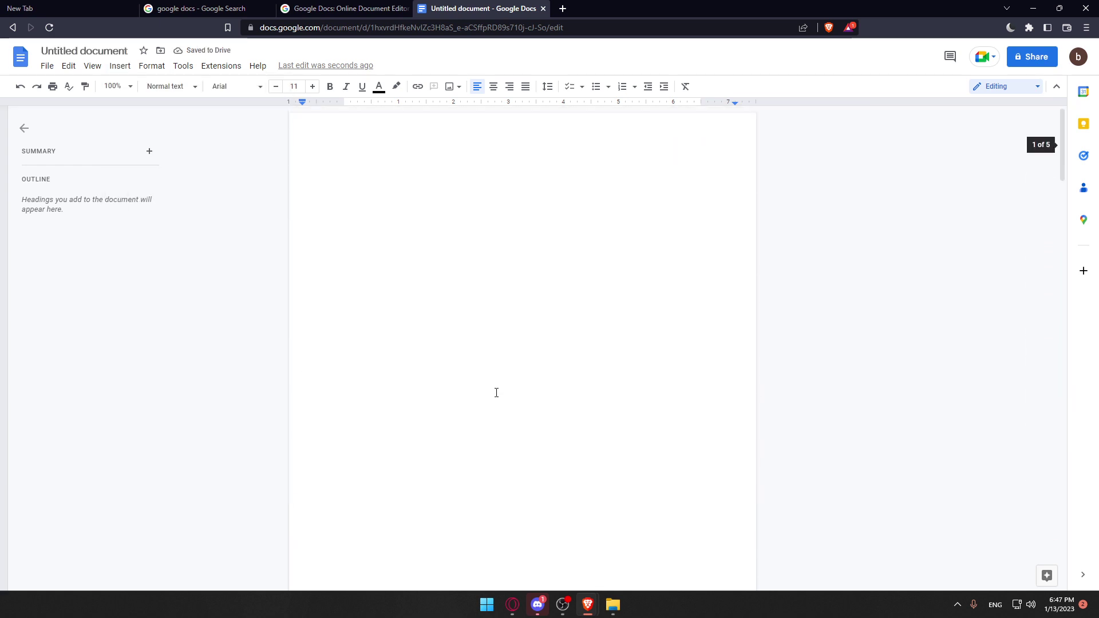
pyautogui.scroll(-20, 479, 359)
# Step: From page 3, add bottom-right footer page numbers, exit the footer, and revisit Page numbers
pyautogui.click(393, 246)
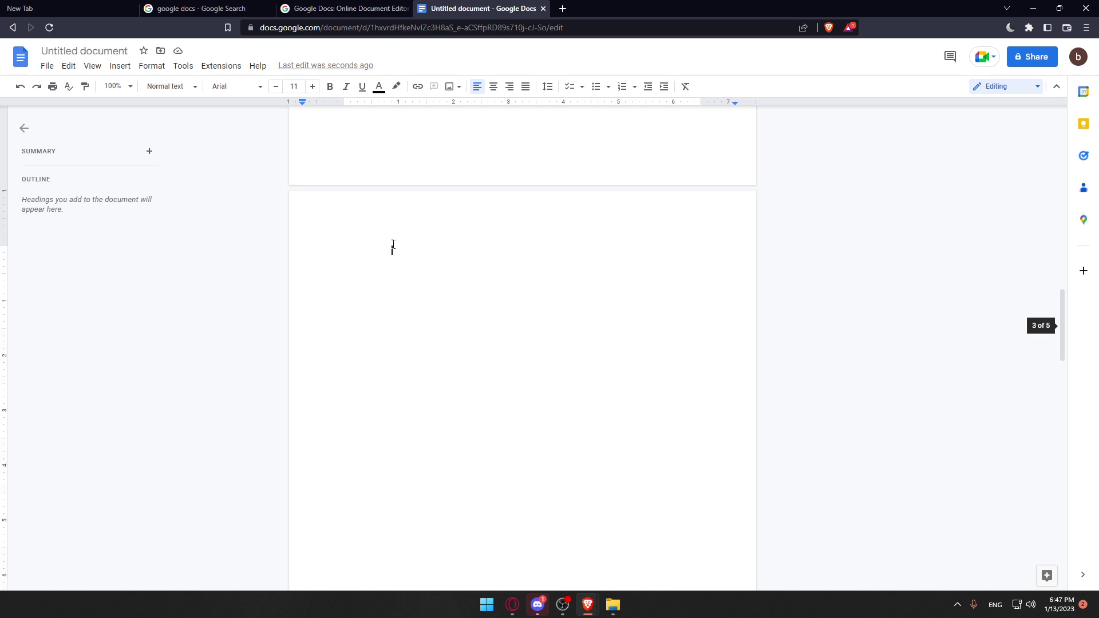
pyautogui.click(121, 67)
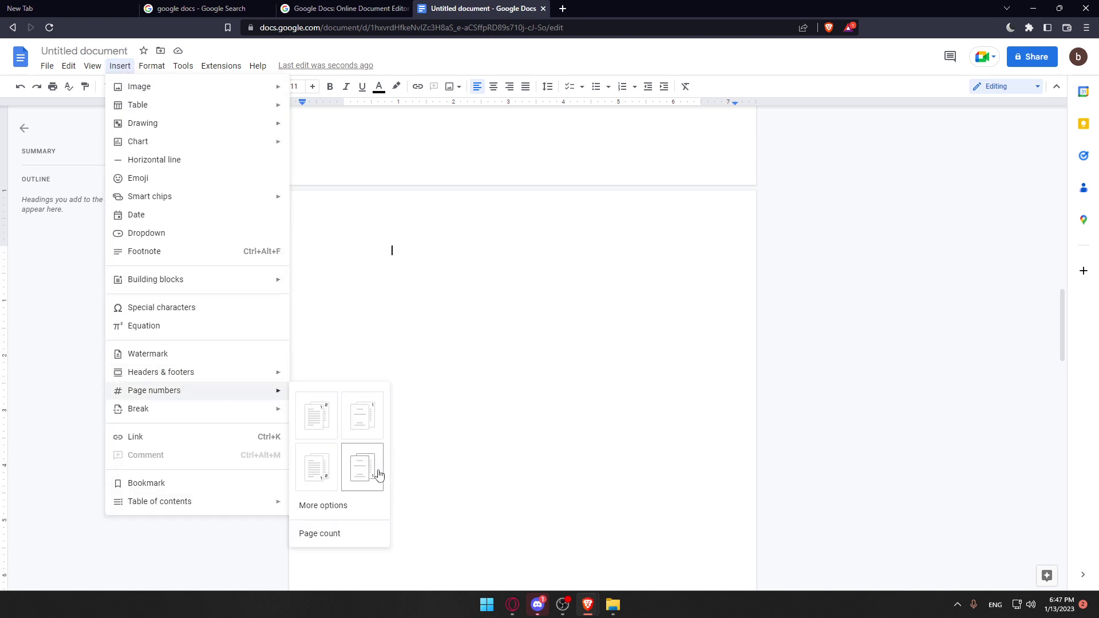
pyautogui.click(379, 465)
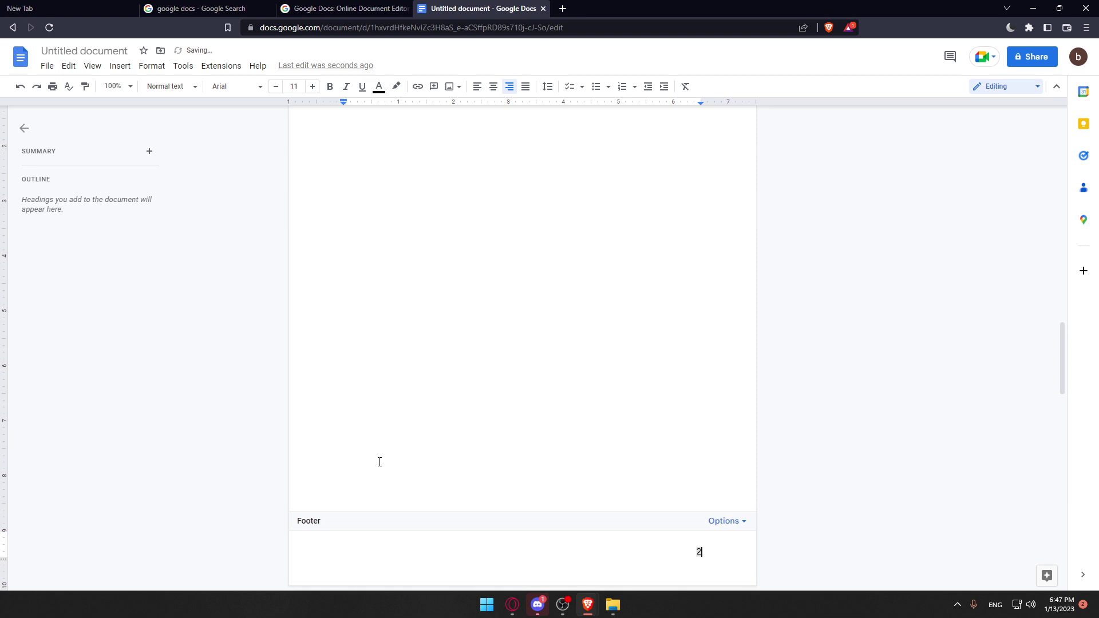
pyautogui.press('Escape')
pyautogui.hotkey('ctrl', 'Return')
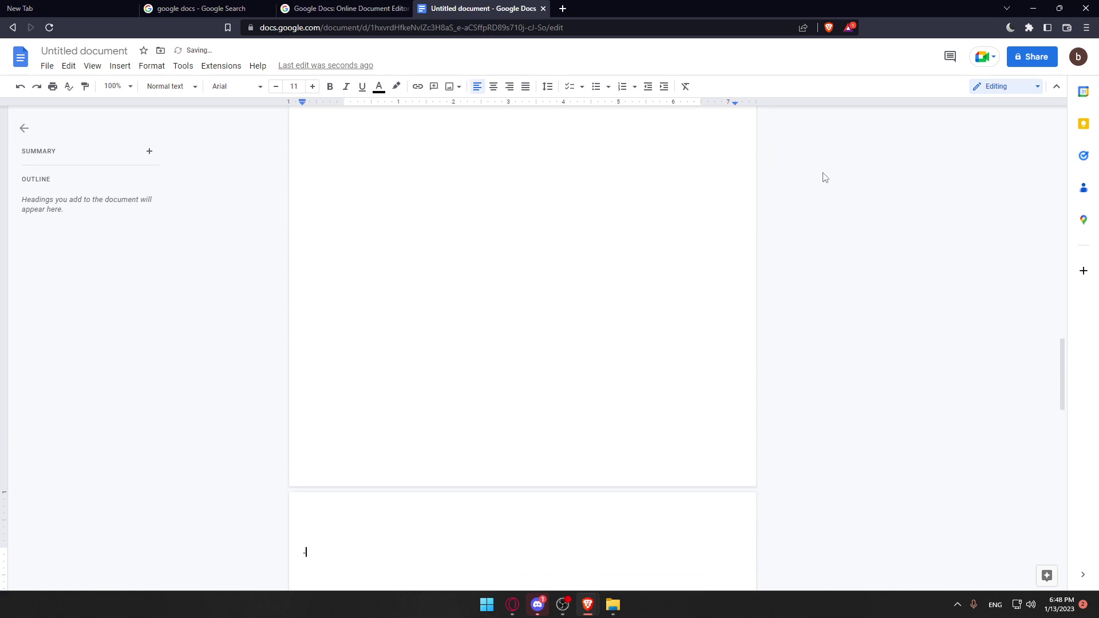
pyautogui.click(127, 67)
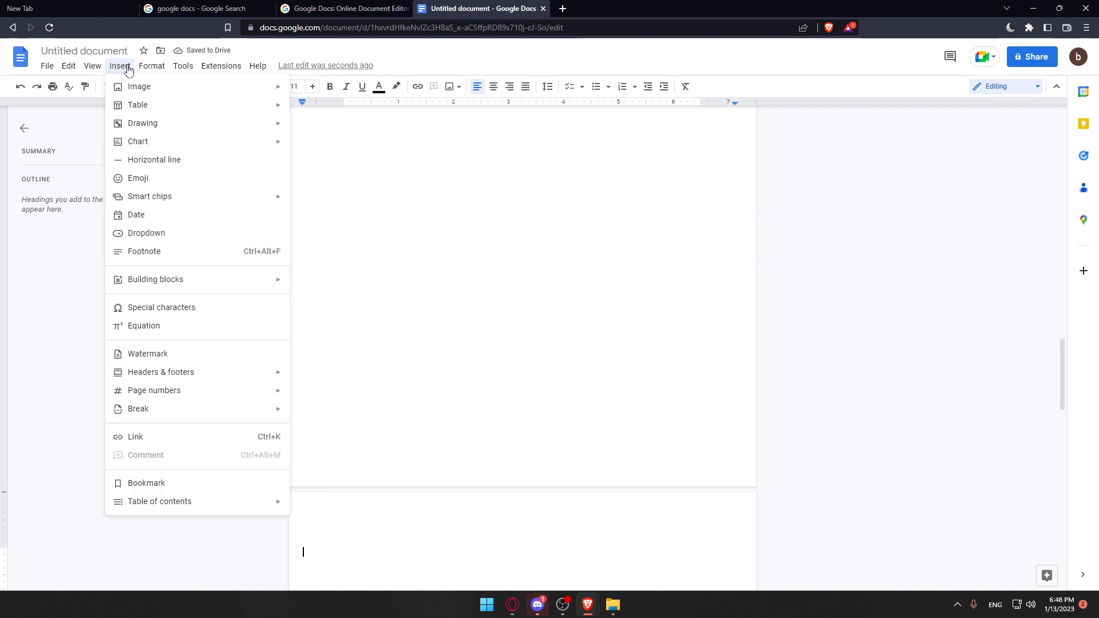
pyautogui.moveTo(175, 391)
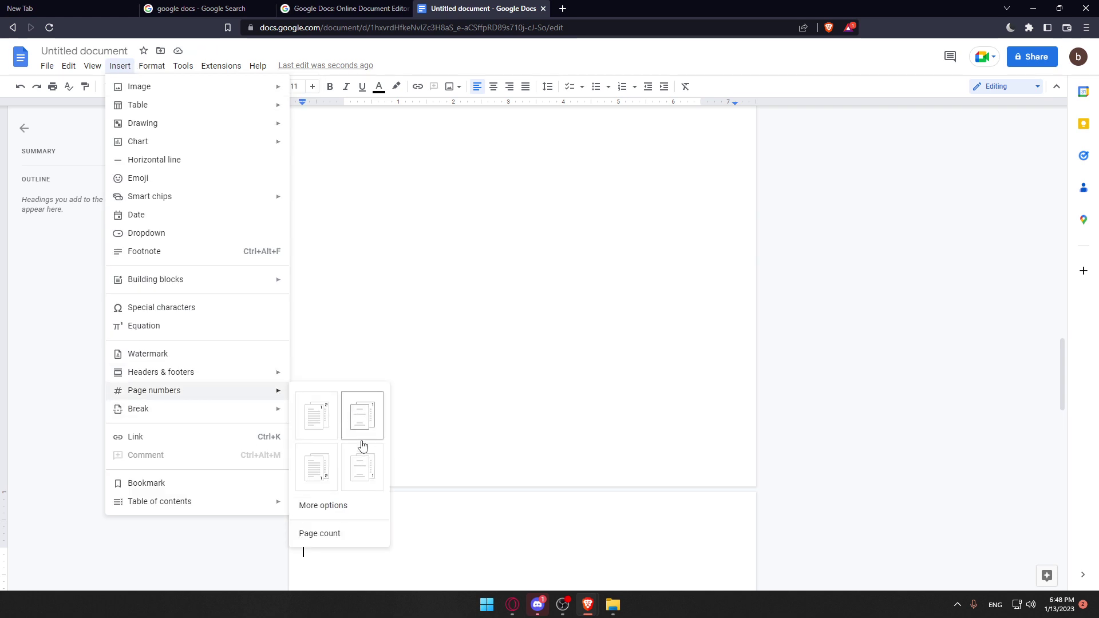
# Step: In More options, start numbering at 3, hide it on the first page, use Footer, and apply
pyautogui.click(331, 507)
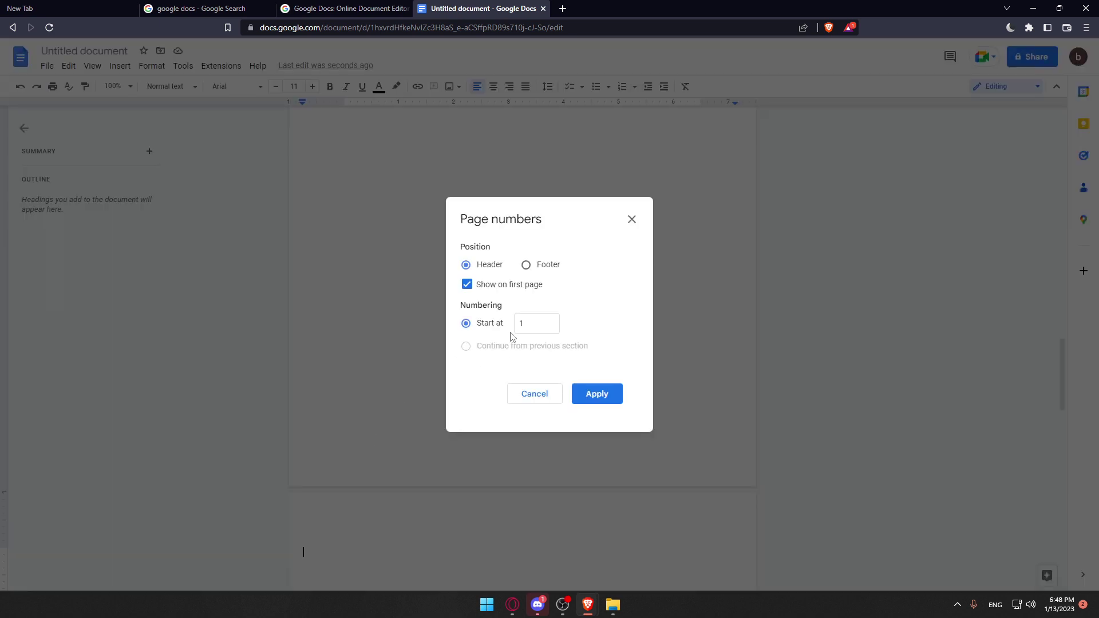
pyautogui.click(529, 323)
pyautogui.click(467, 287)
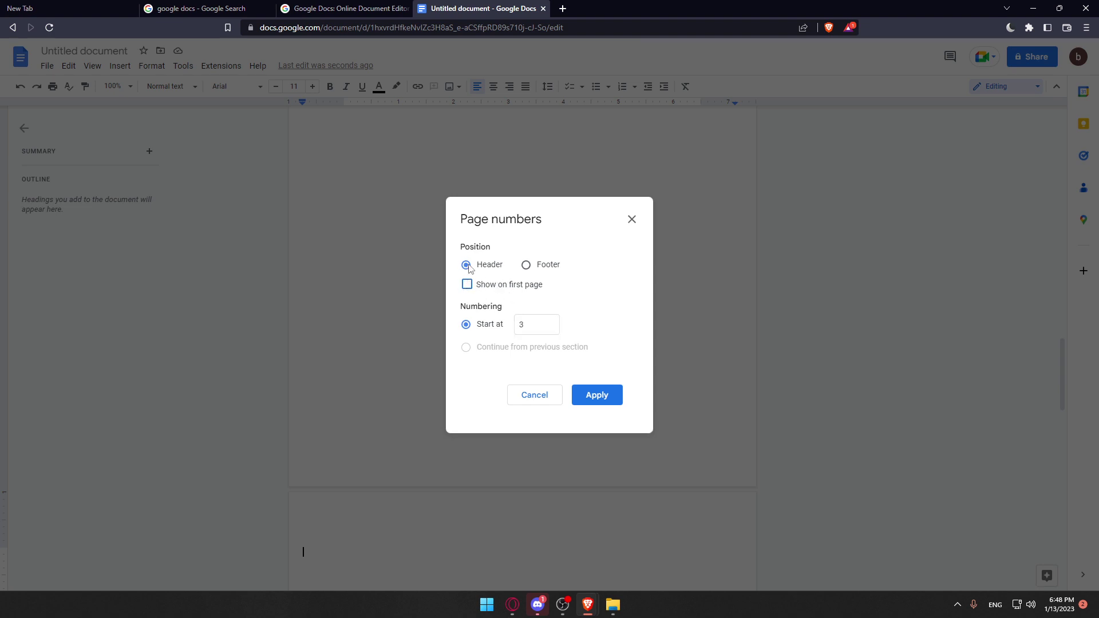
pyautogui.click(525, 267)
pyautogui.click(525, 267)
pyautogui.click(592, 401)
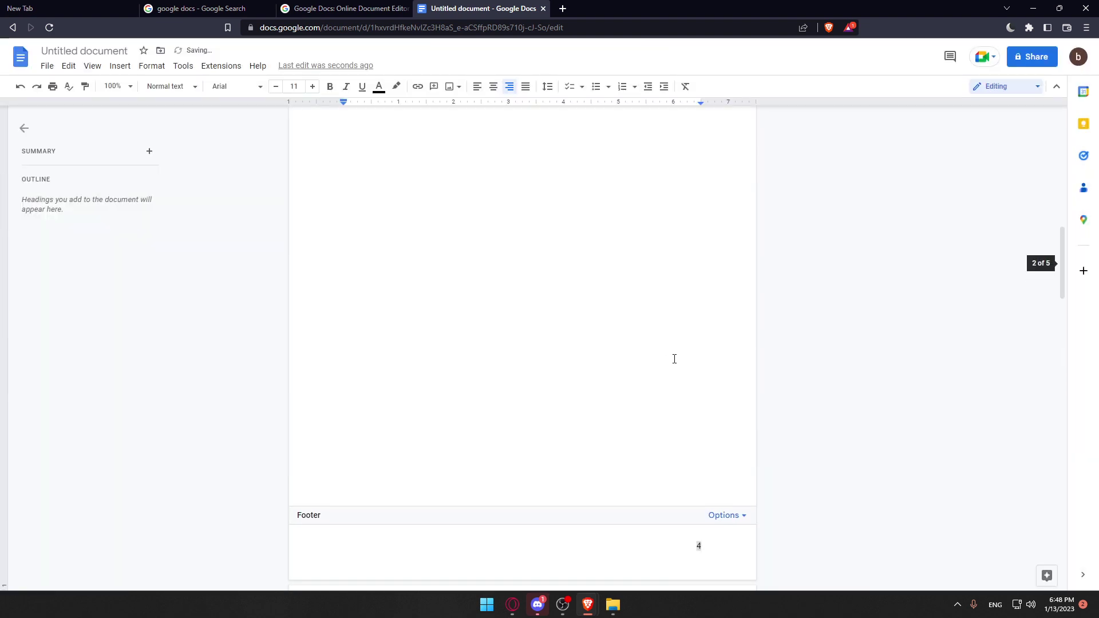
# Step: Scroll through all five pages checking the footer numbers, leaving the footer for the body
pyautogui.scroll(-20, 674, 359)
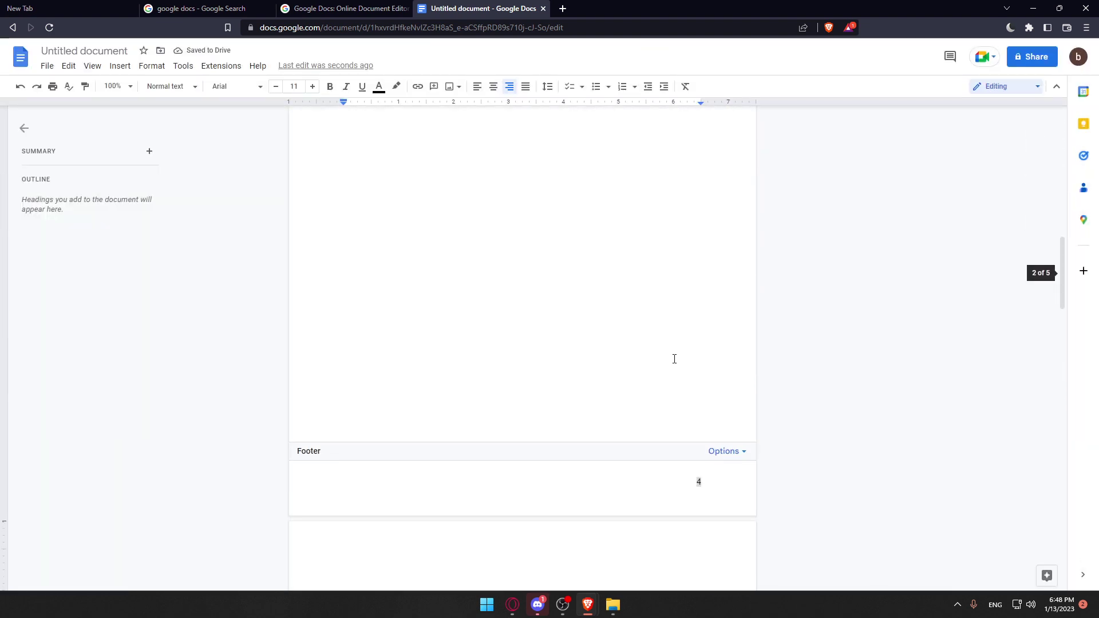
pyautogui.scroll(-5, 674, 359)
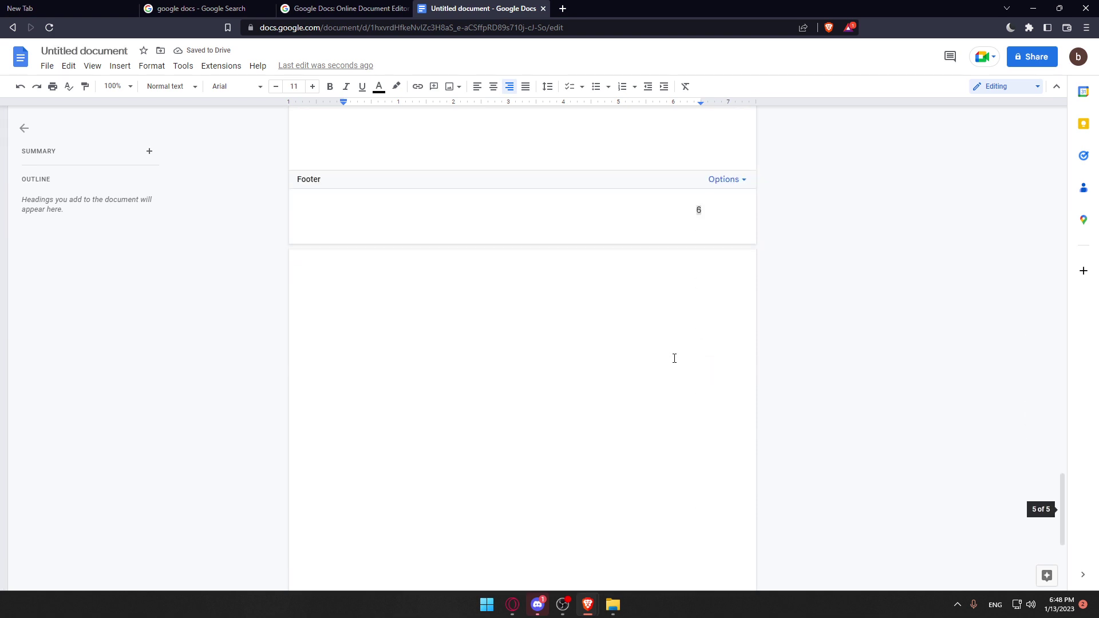
pyautogui.scroll(-3, 641, 374)
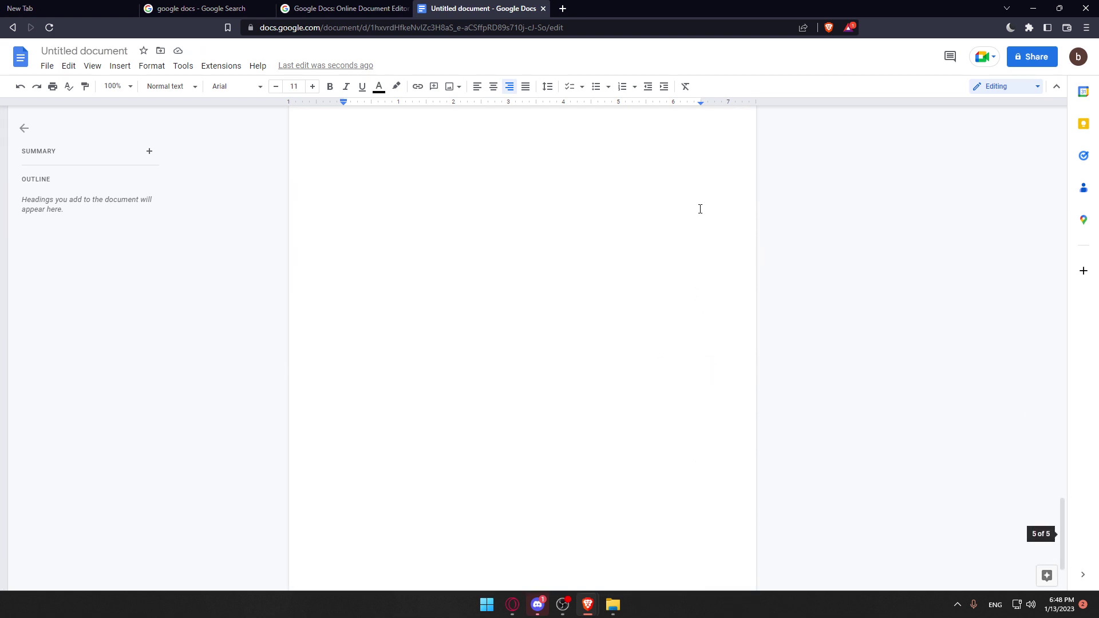
pyautogui.scroll(20, 682, 385)
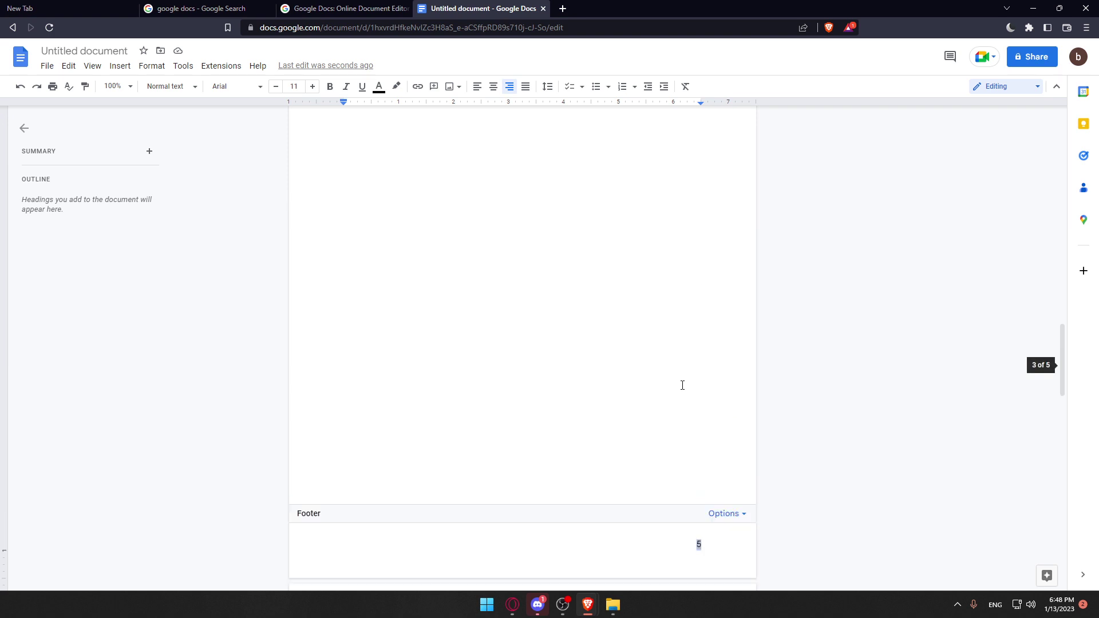
pyautogui.scroll(-5, 705, 267)
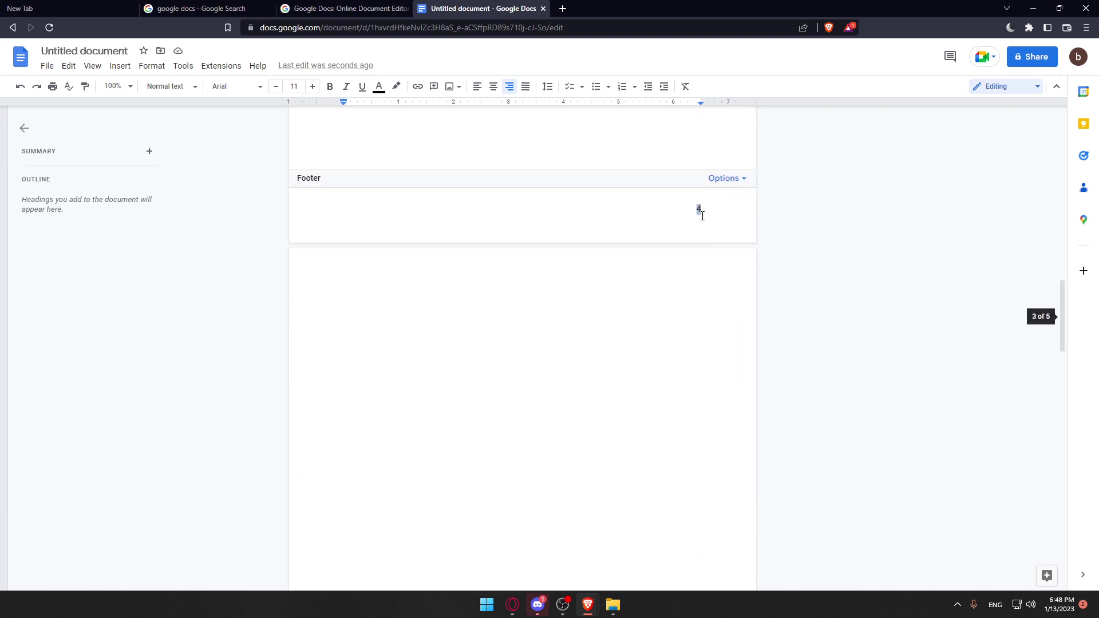
pyautogui.scroll(-5, 697, 275)
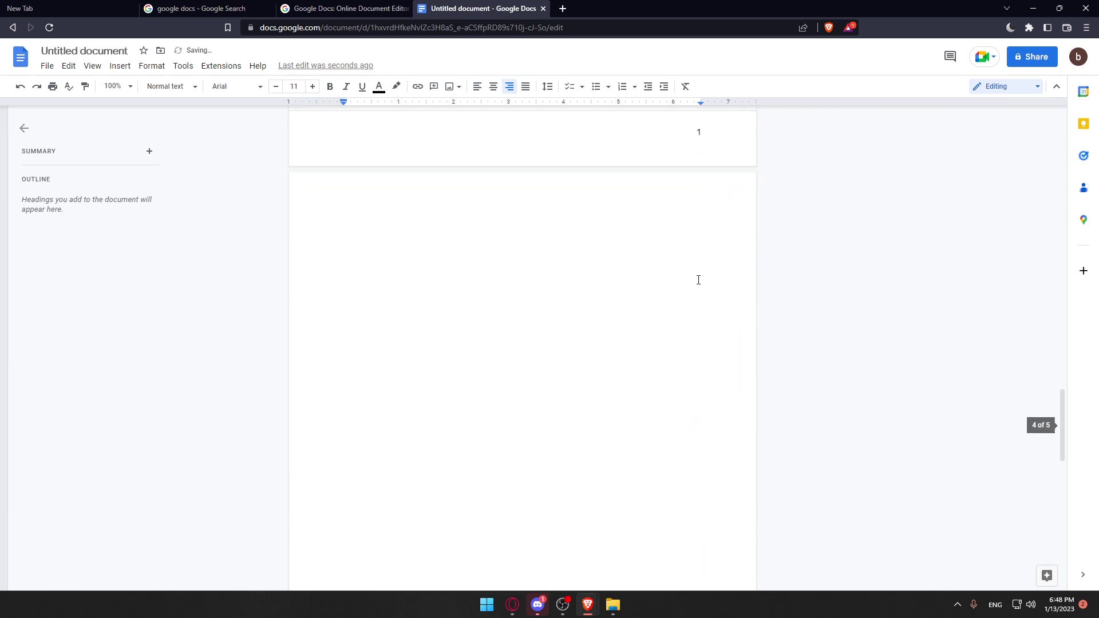
pyautogui.click(898, 285)
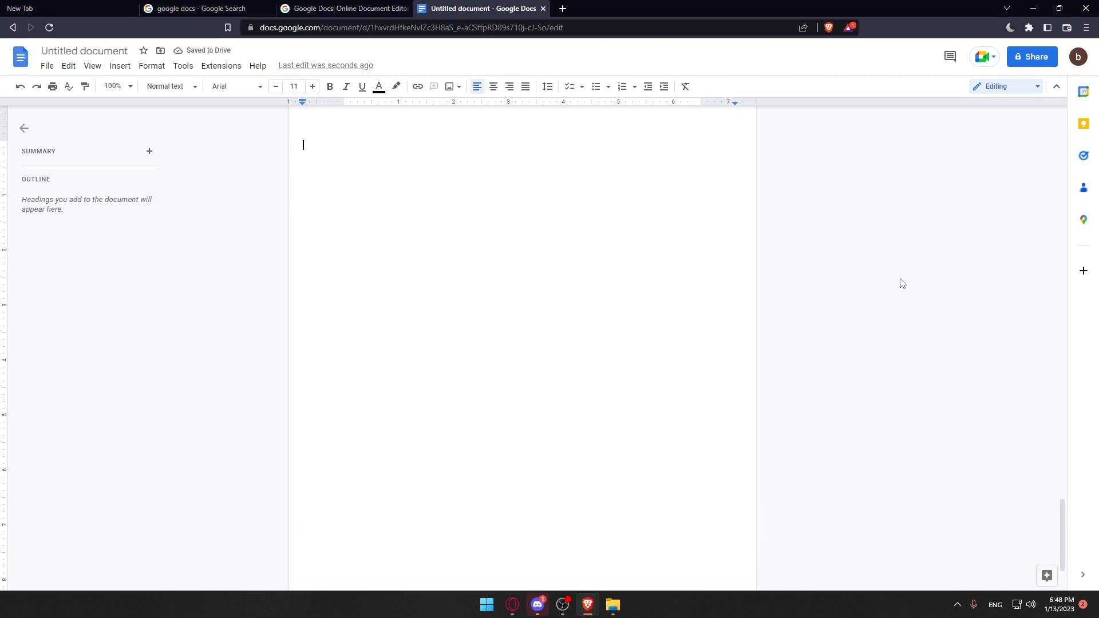
pyautogui.scroll(15, 782, 290)
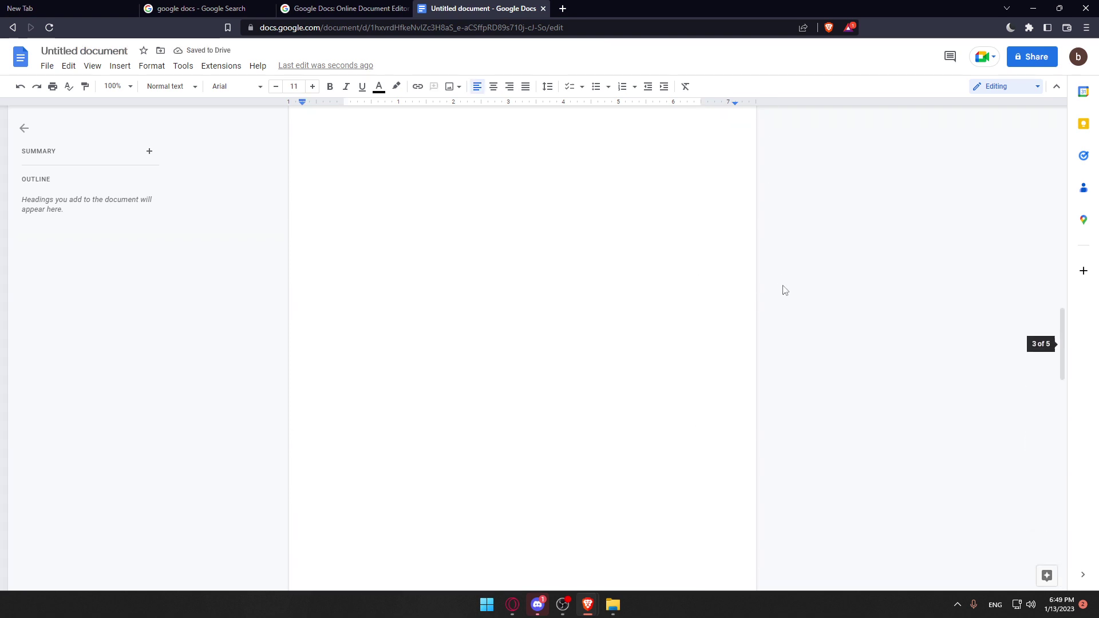
pyautogui.scroll(5, 704, 211)
pyautogui.scroll(-5, 704, 210)
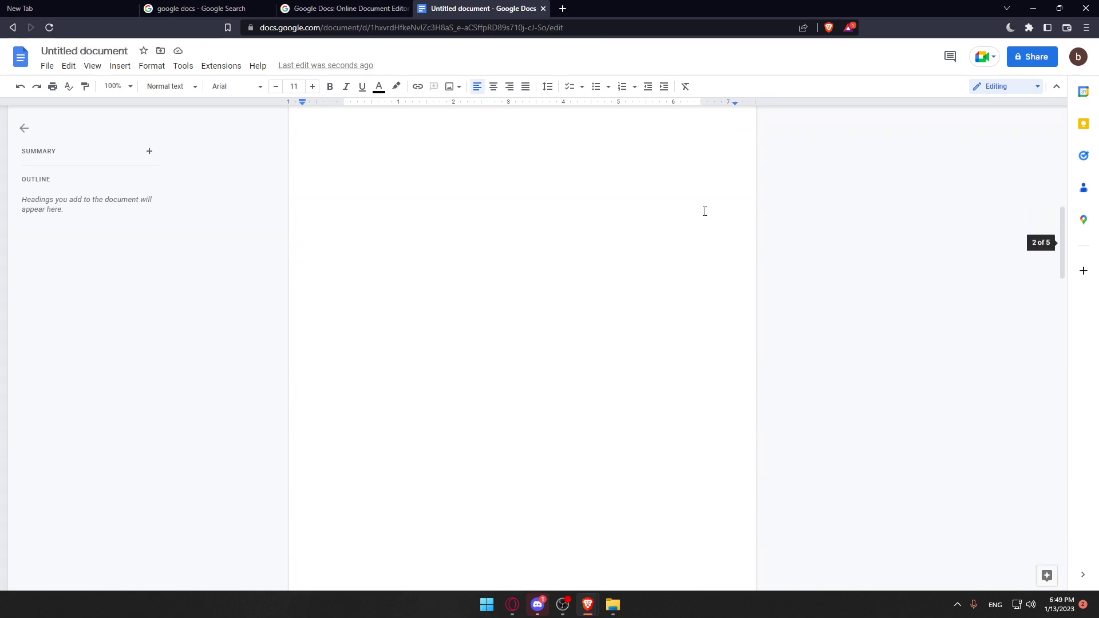
pyautogui.scroll(8, 710, 229)
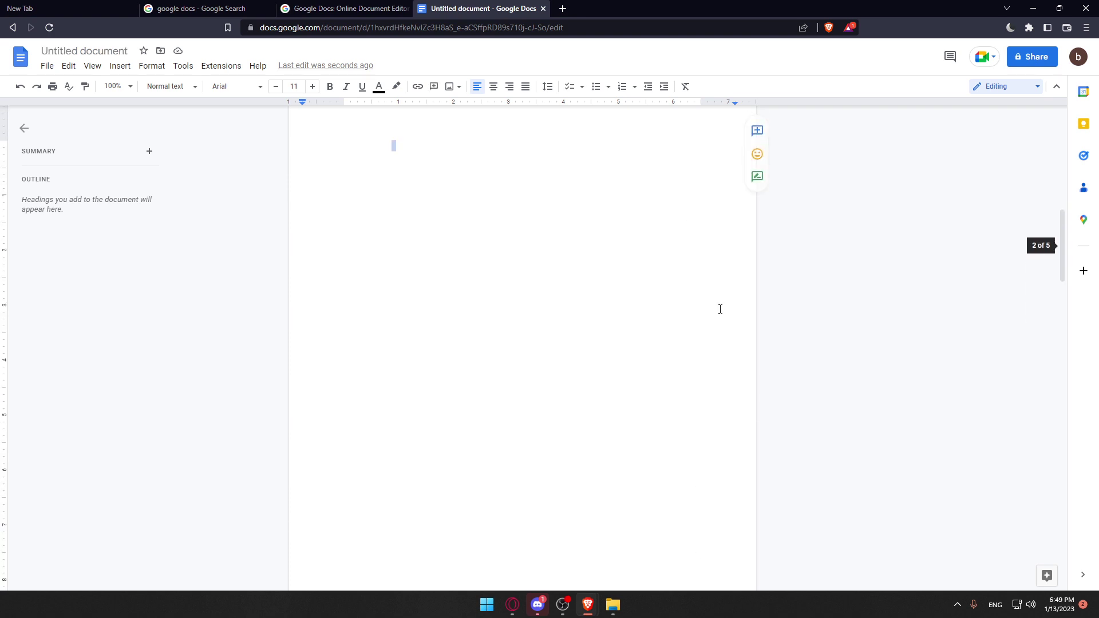
pyautogui.scroll(-3, 719, 310)
pyautogui.scroll(-2, 635, 369)
# Step: Change the footer page number that reads 1 to 2
pyautogui.doubleClick(628, 361)
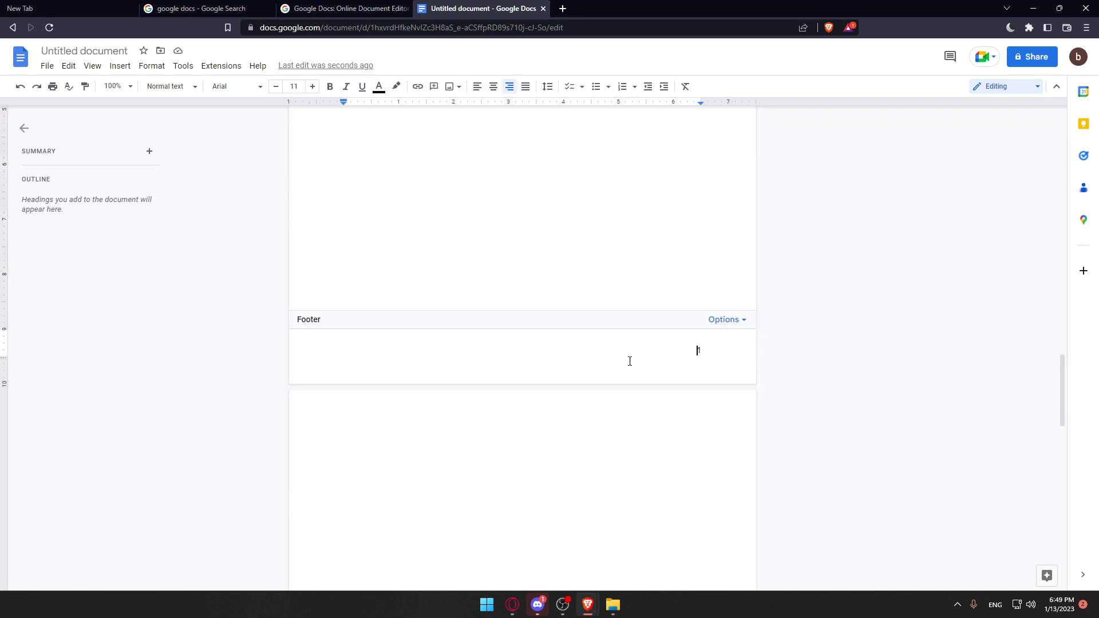
pyautogui.doubleClick(696, 348)
pyautogui.write('2')
pyautogui.scroll(15, 901, 275)
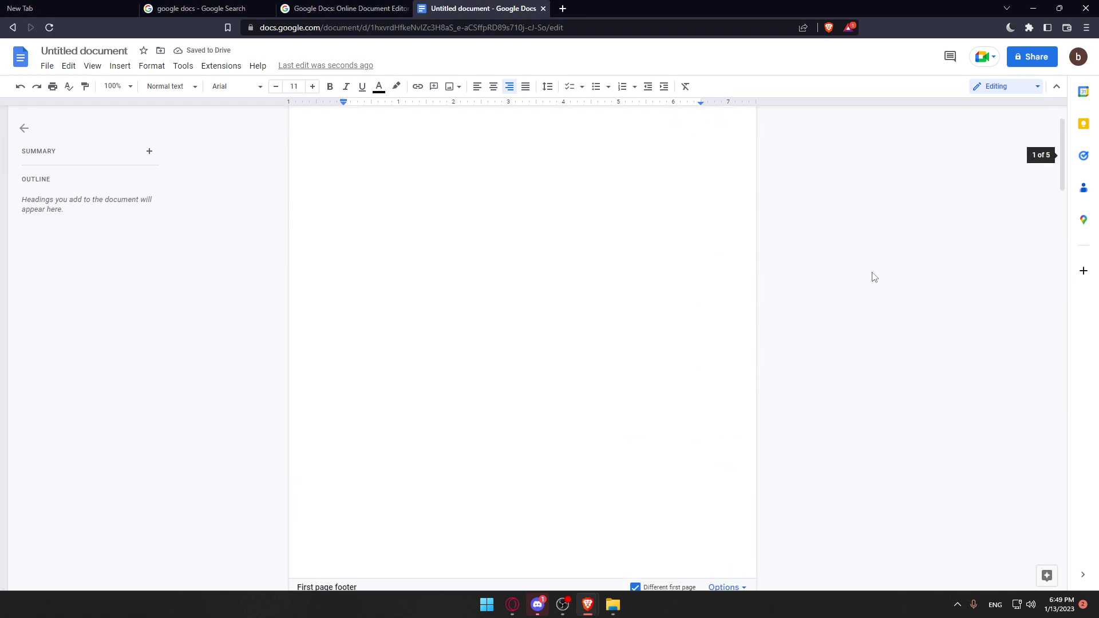